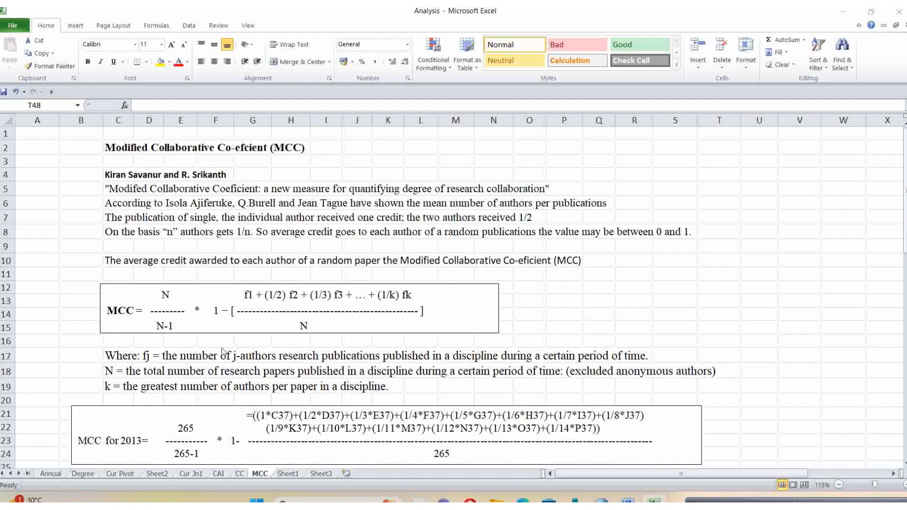
Review the MCC formula, the worked 2013 example and the yearly authorship table on the MCC sheet.
scroll(152, 339, down, 6)
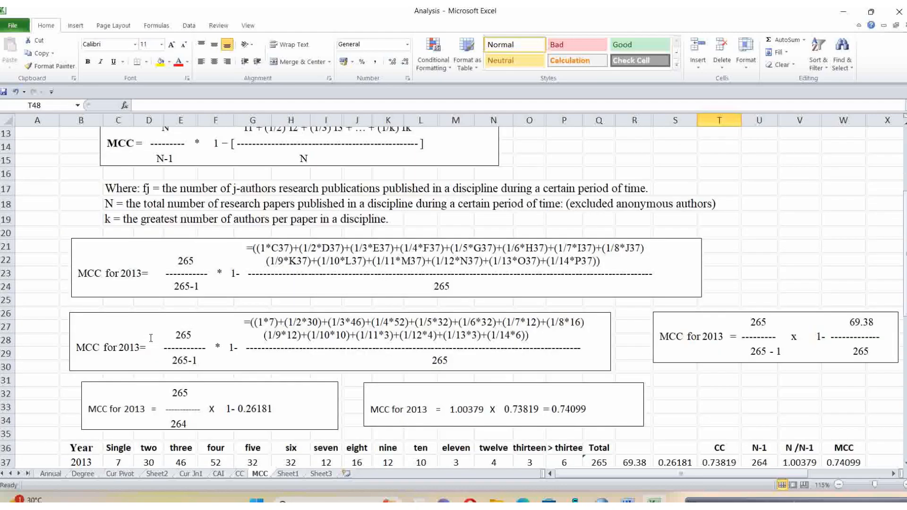
scroll(150, 338, down, 1)
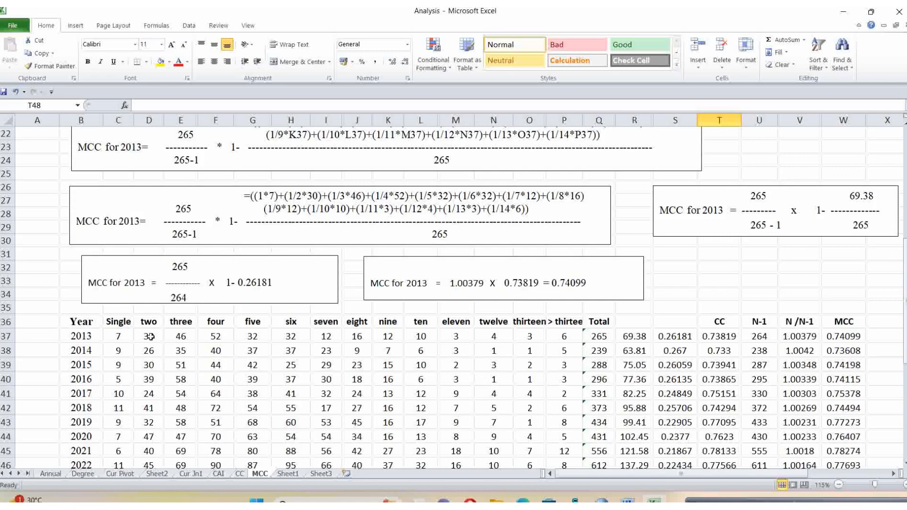
scroll(150, 336, down, 1)
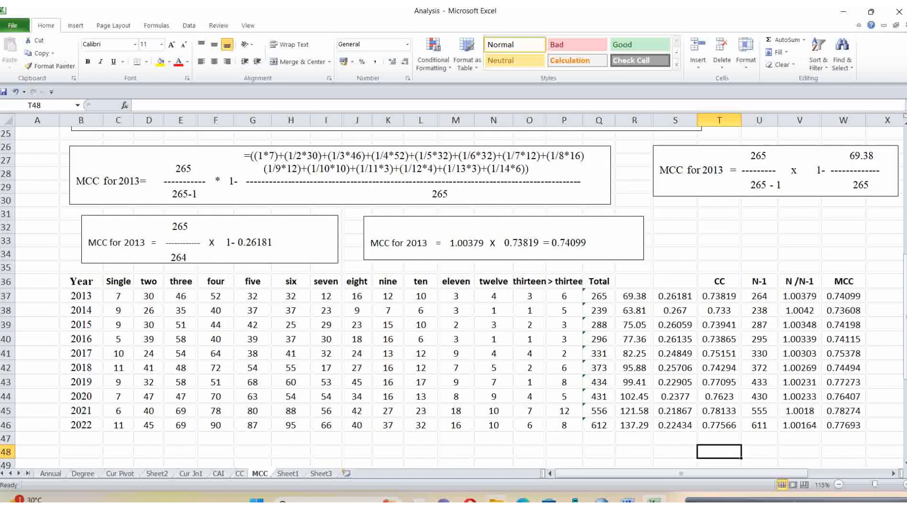
Switch to File Explorer and create a new folder named MCC inside the Curcuma Longa L folder.
click(495, 500)
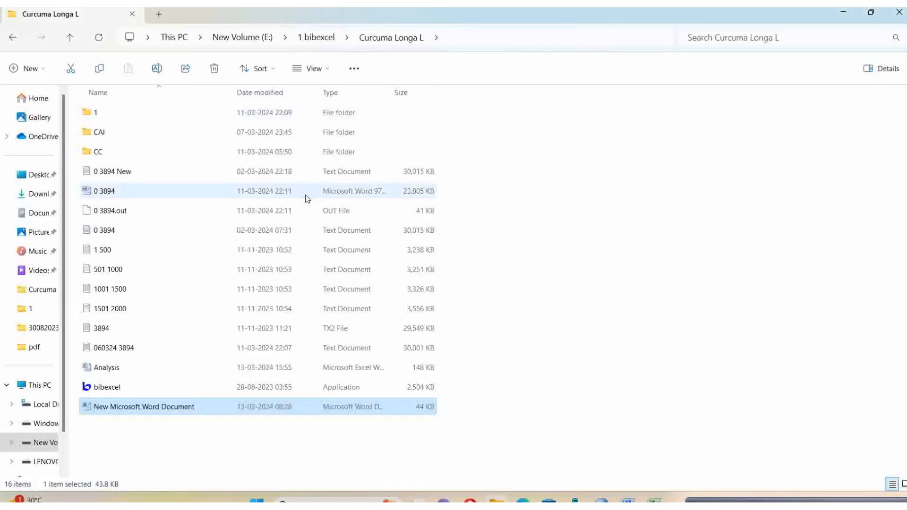
right_click(498, 228)
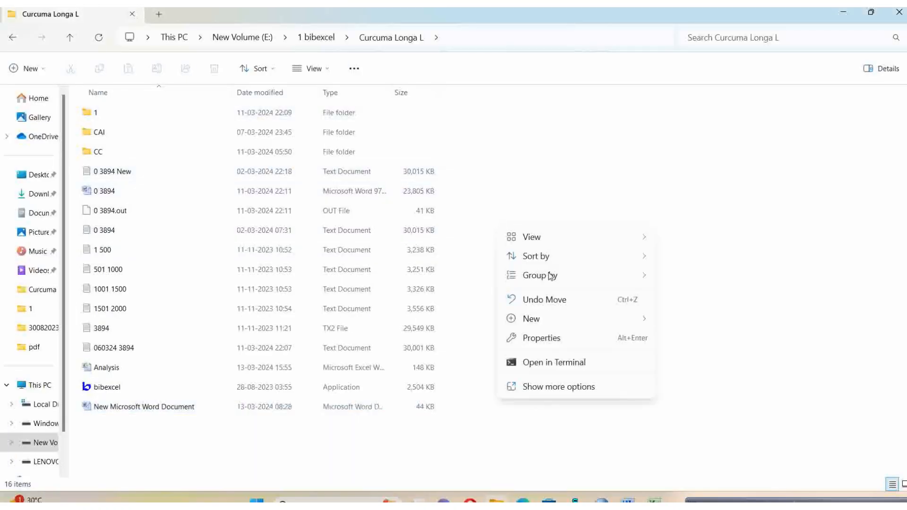
mouse_move(534, 324)
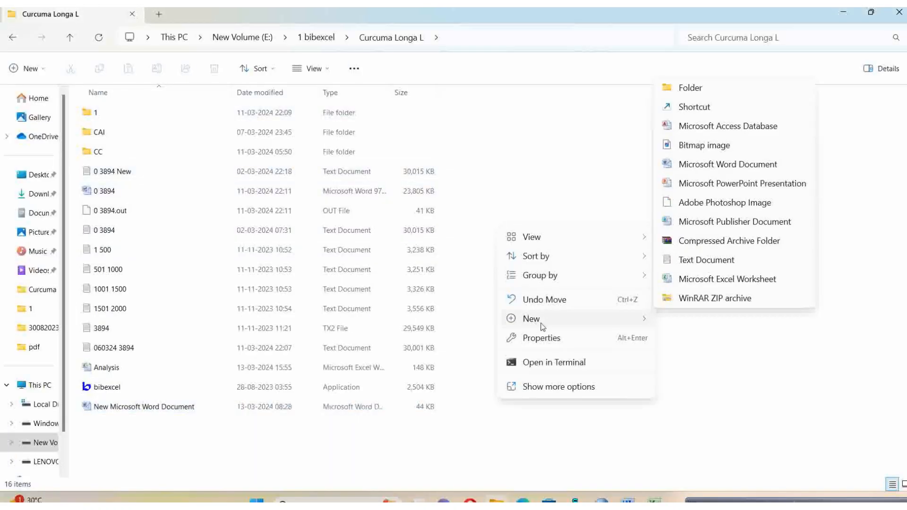
click(686, 93)
text(MCC)
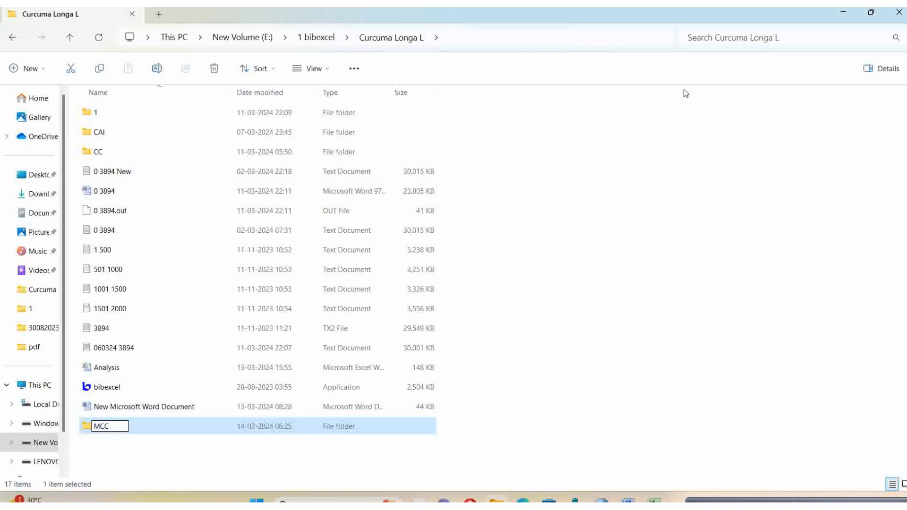
click(636, 251)
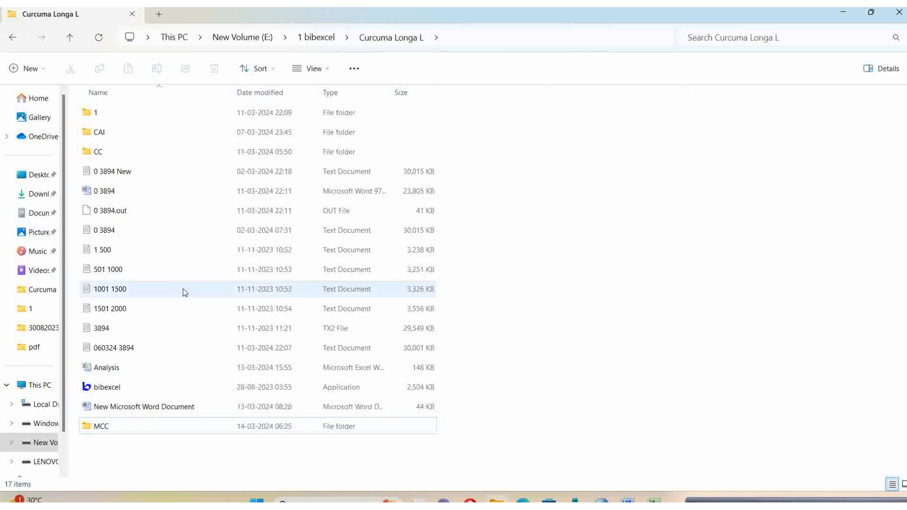
Copy the 3894 TX2 file into the new MCC folder.
click(103, 333)
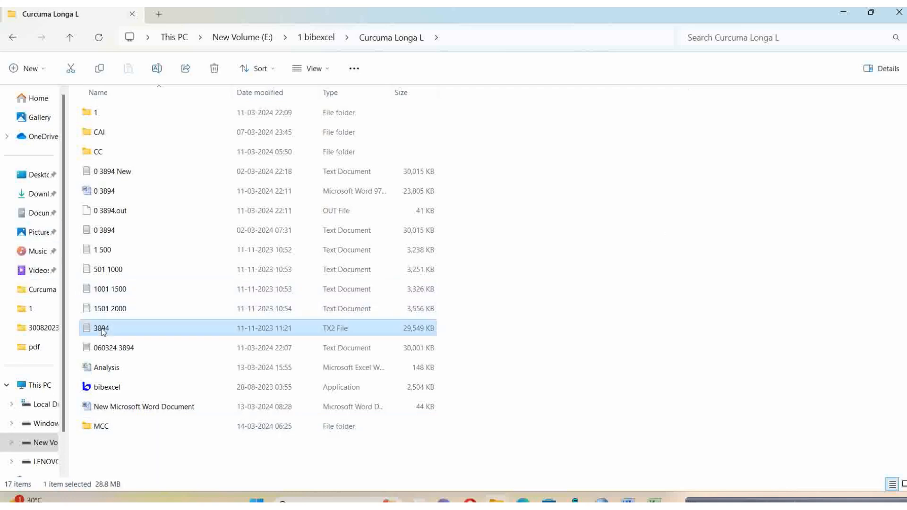
right_click(104, 334)
click(140, 345)
double_click(104, 427)
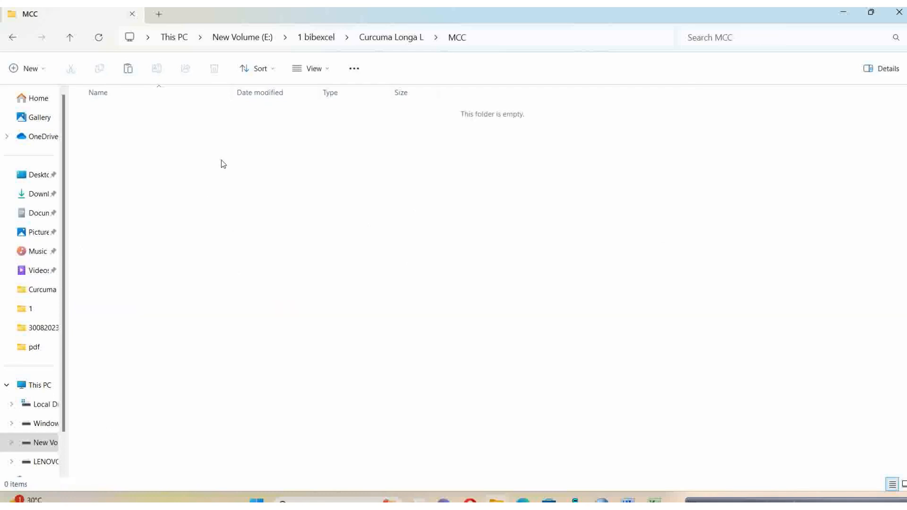
right_click(221, 163)
click(236, 174)
Launch bibexcel from the Curcuma Longa L folder and view the contents of 3894.tx2 in the MCC folder.
click(380, 38)
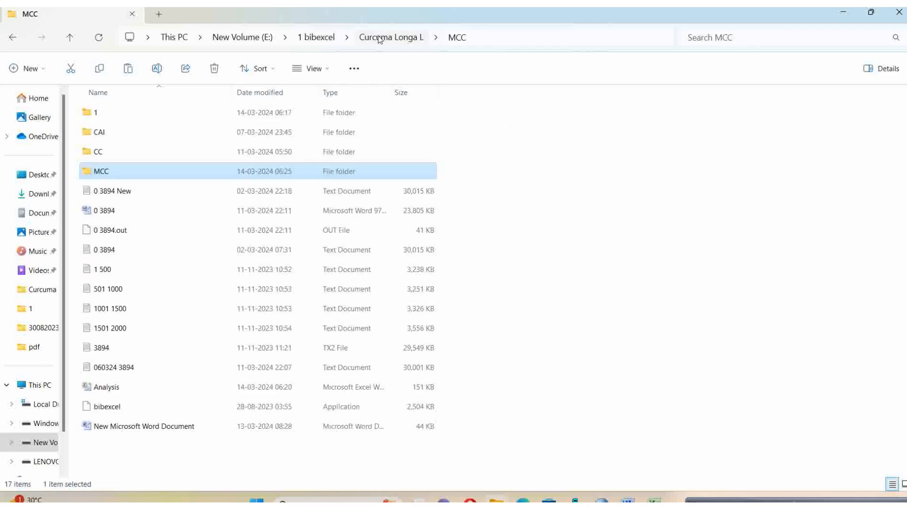
click(110, 409)
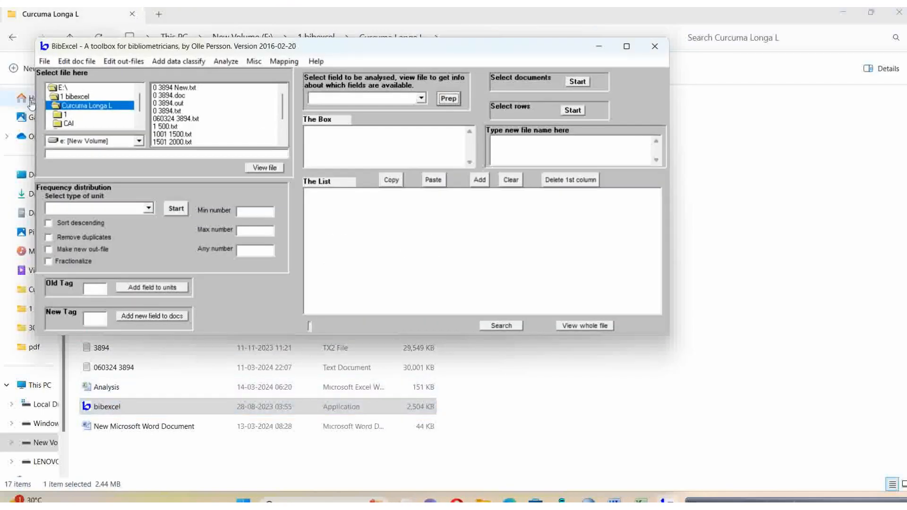
scroll(70, 123, down, 1)
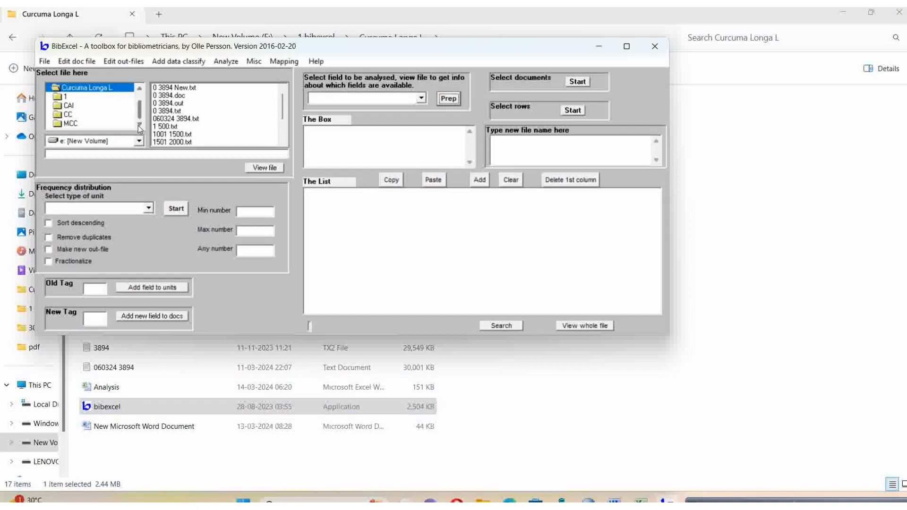
double_click(70, 123)
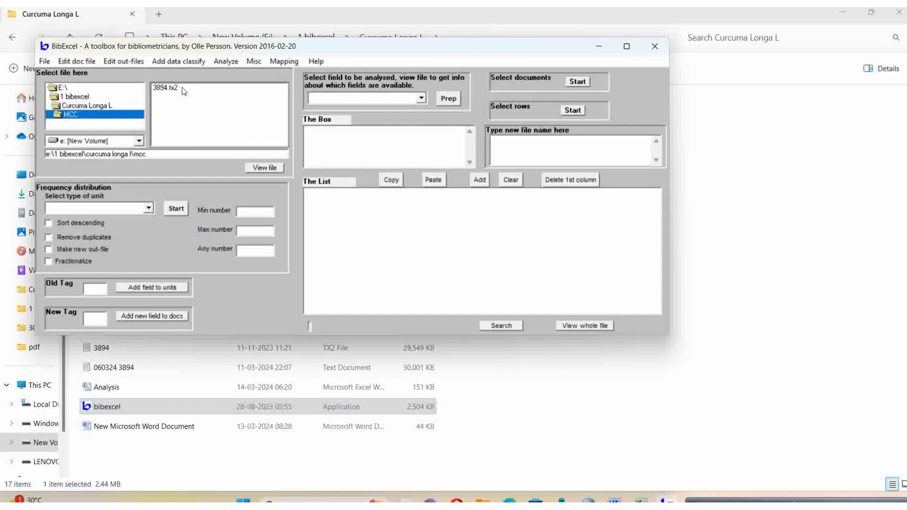
click(165, 88)
click(264, 168)
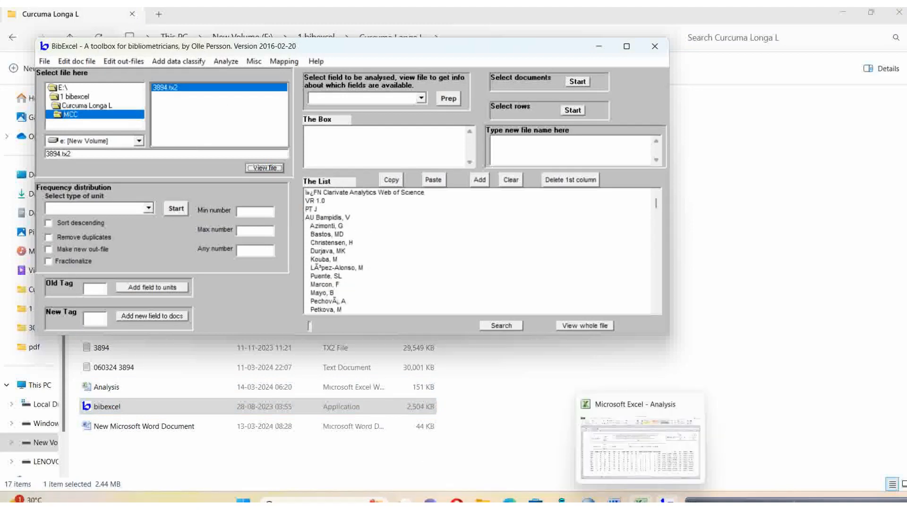
Check the yearly MCC table in the Analysis workbook, and return to BibExcel with its window maximized.
click(640, 500)
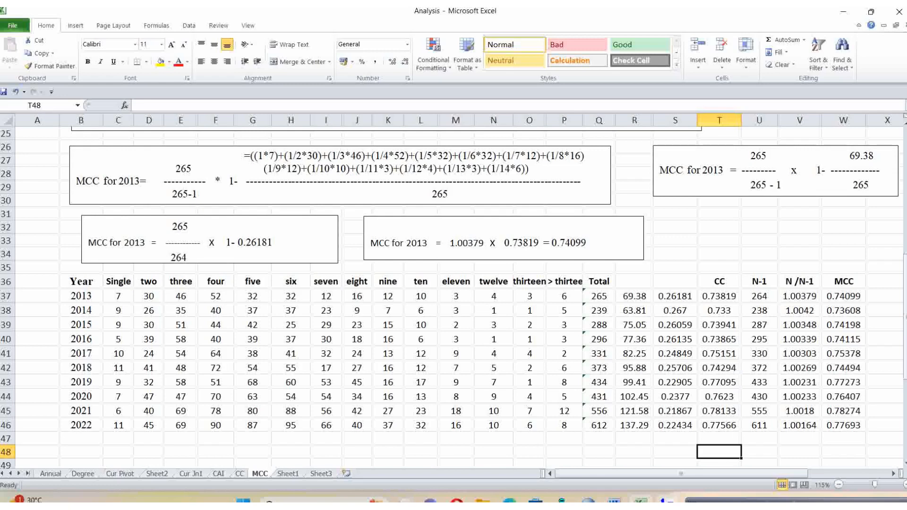
click(666, 500)
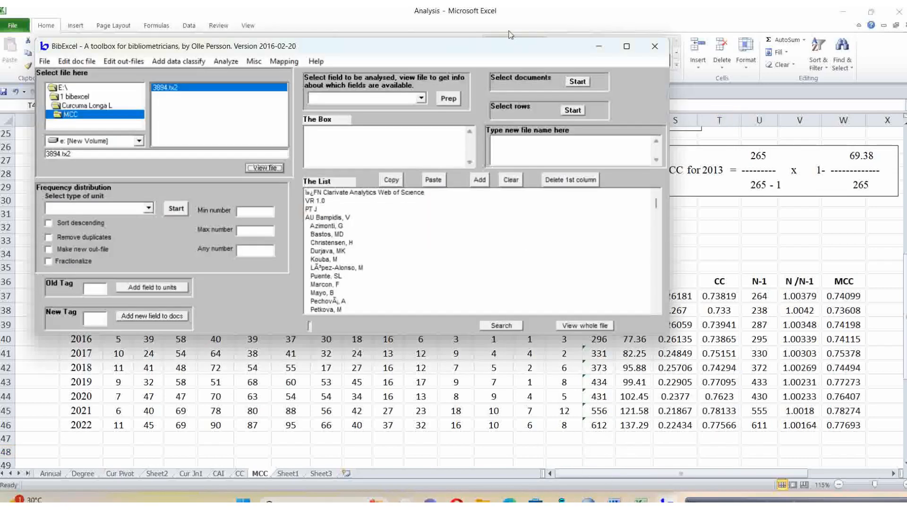
click(627, 47)
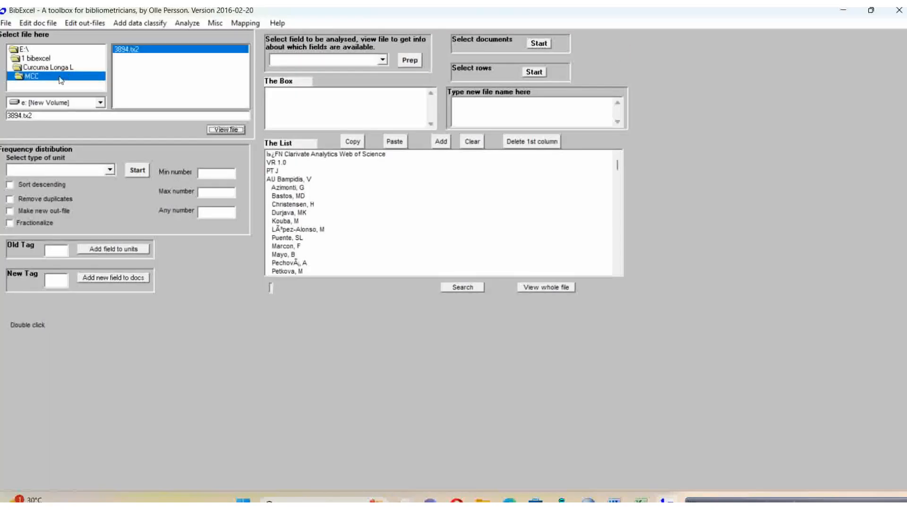
Set the Old Tag to au and convert 3894.tx2 from Web of Science plain text to Dialog format without keeping DOI numbers.
click(55, 251)
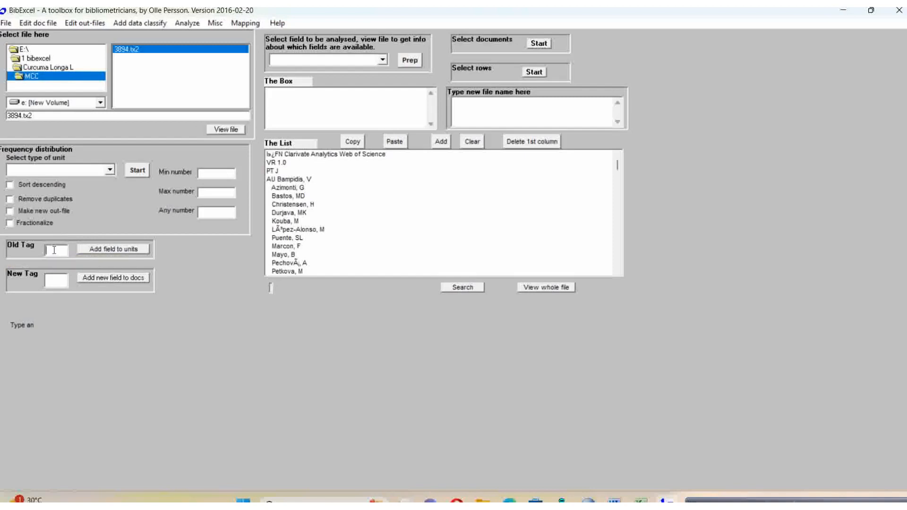
text(au)
click(215, 23)
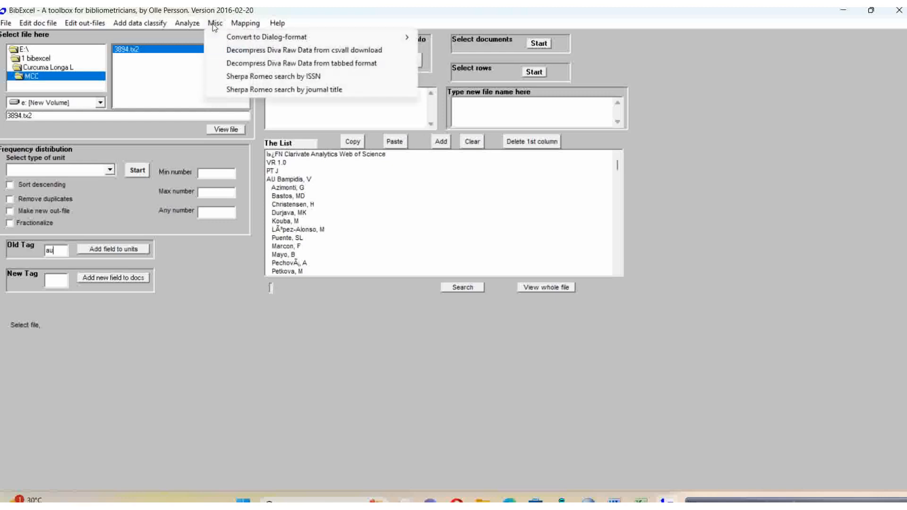
mouse_move(281, 41)
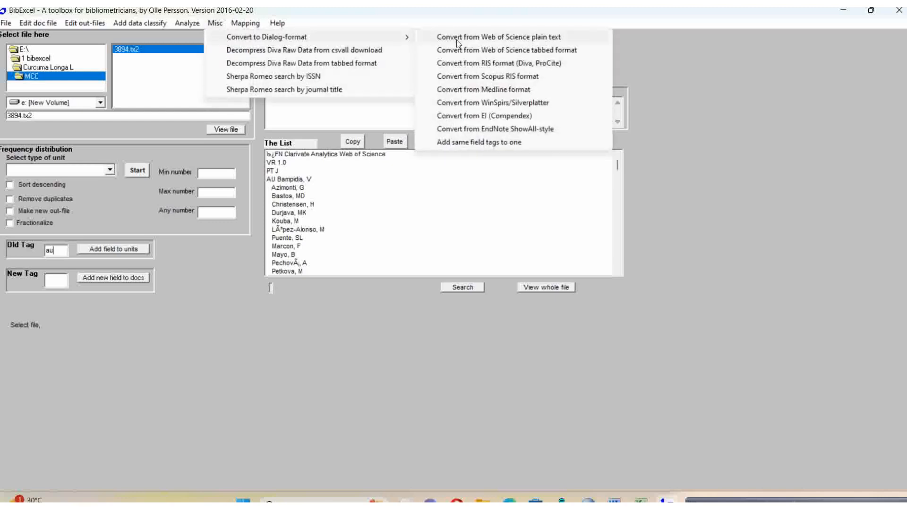
click(599, 37)
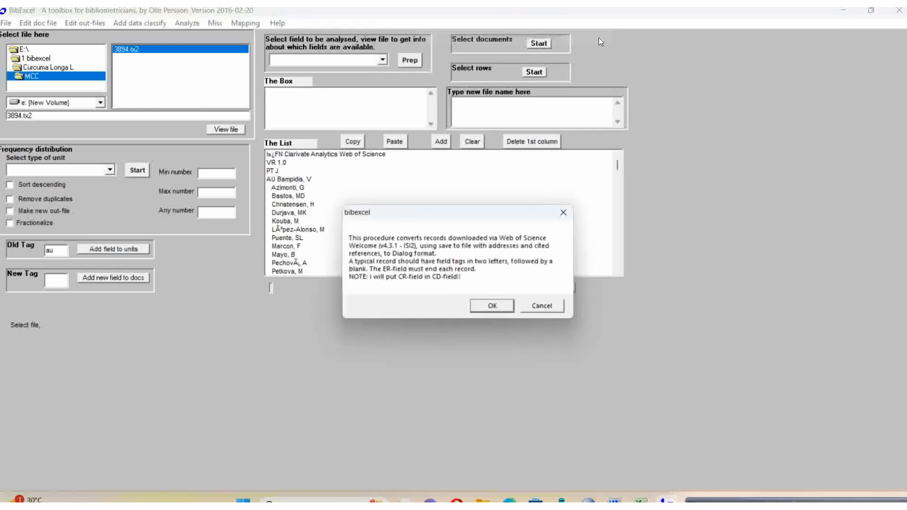
click(495, 305)
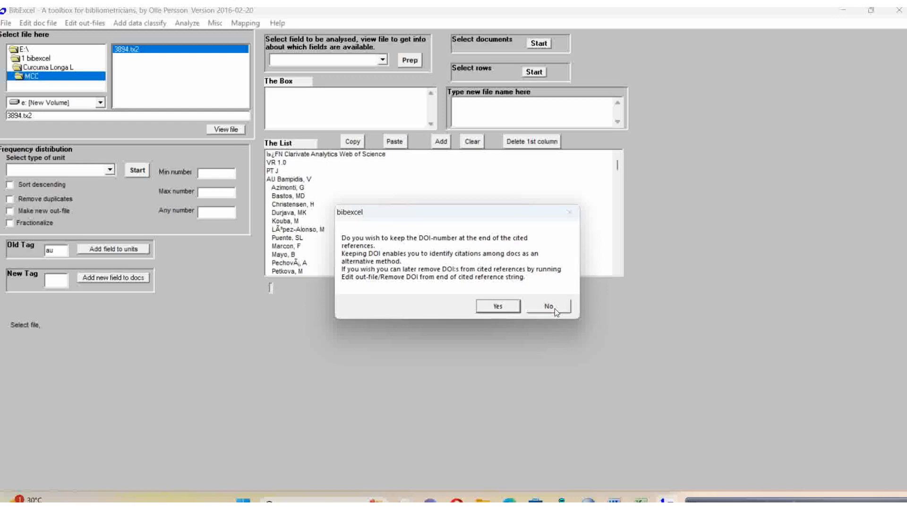
click(549, 306)
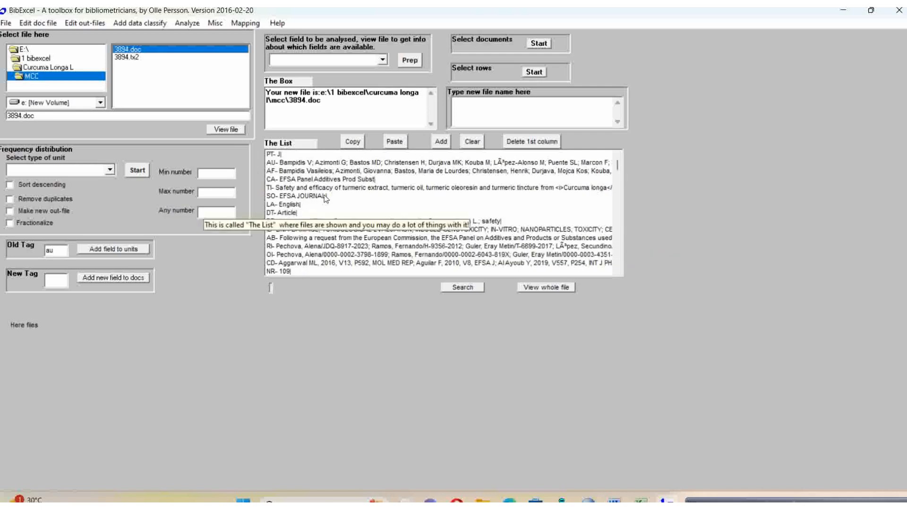
Examine the tagged fields of the first record in the converted 3894.doc file.
scroll(329, 204, down, 1)
scroll(330, 206, down, 5)
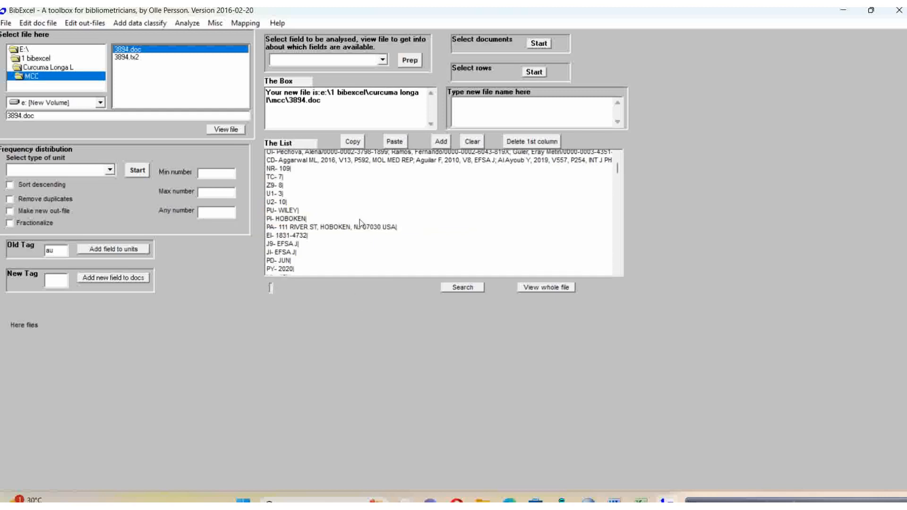
scroll(366, 225, down, 3)
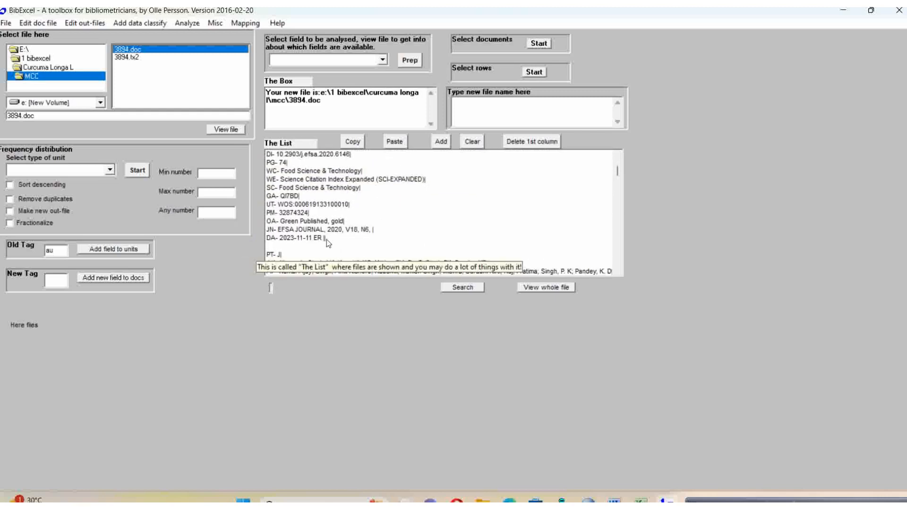
click(227, 132)
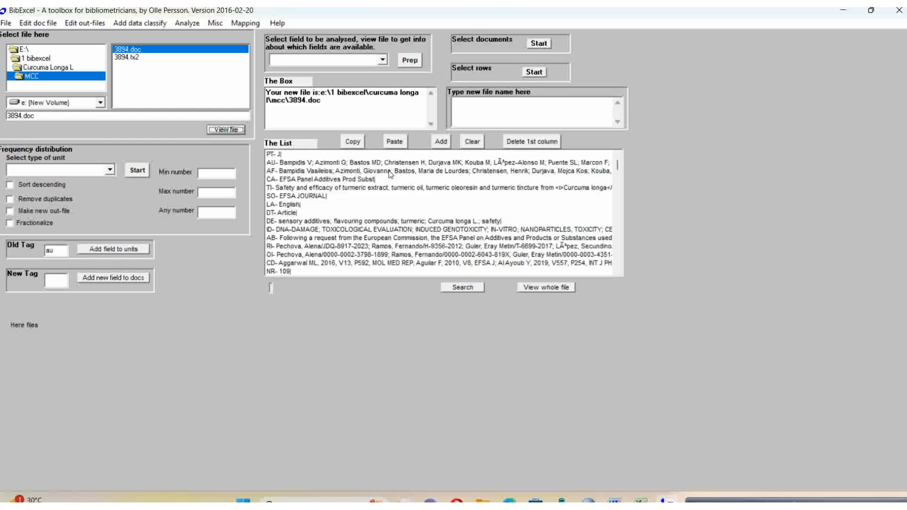
Prepare an out-file of authors from 3894.doc using Any ; separated field, without keeping the ordering of units.
click(382, 60)
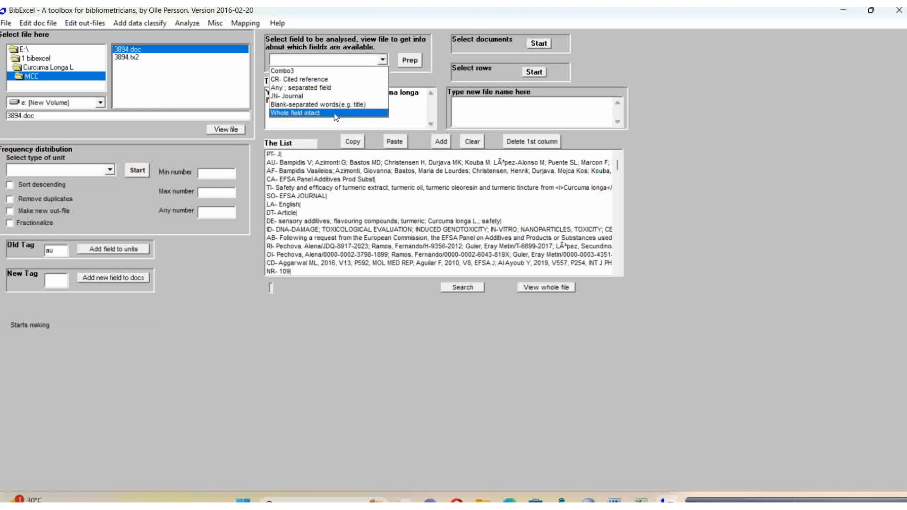
click(329, 88)
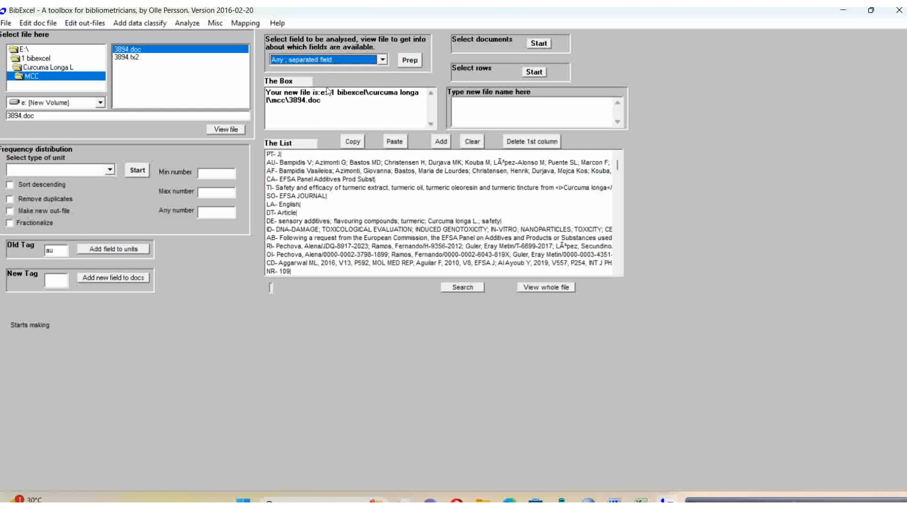
click(410, 60)
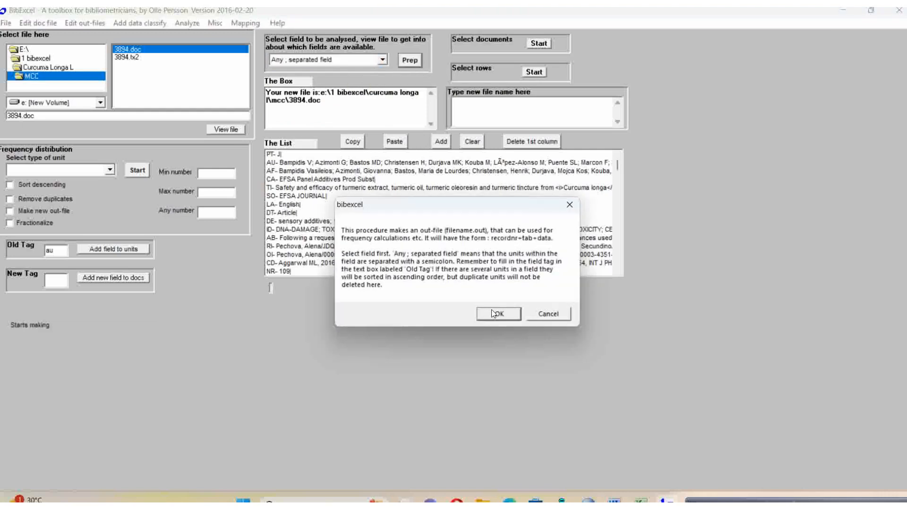
click(493, 313)
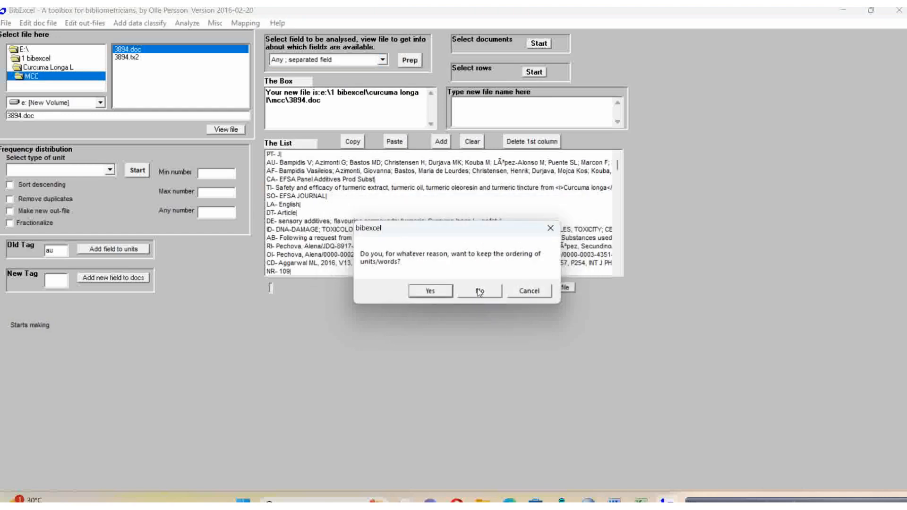
click(478, 291)
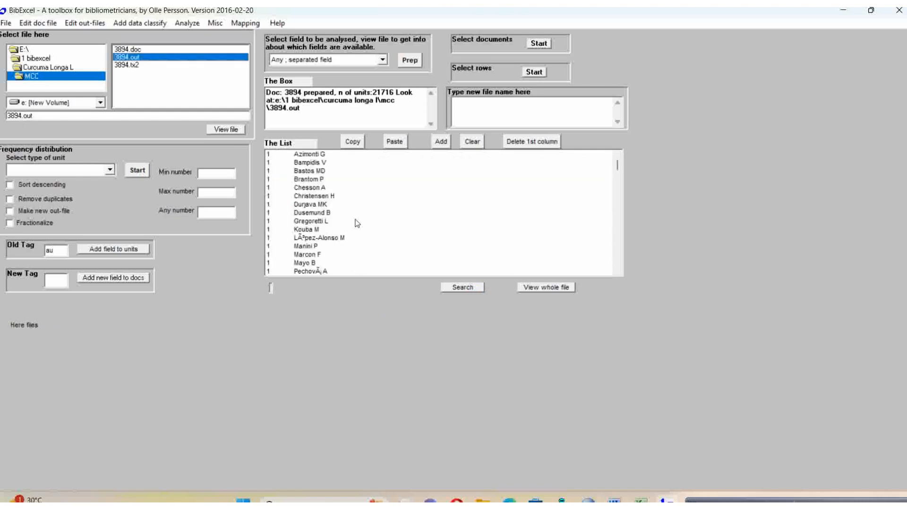
Examine the author rows of record 1 in the 3894.out list by selecting them all.
scroll(341, 208, down, 1)
scroll(343, 209, down, 2)
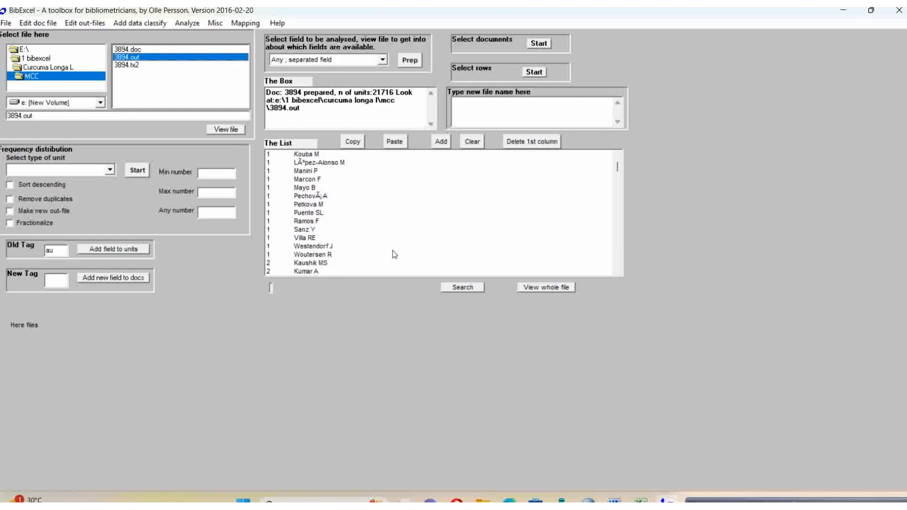
click(270, 255)
scroll(357, 227, up, 3)
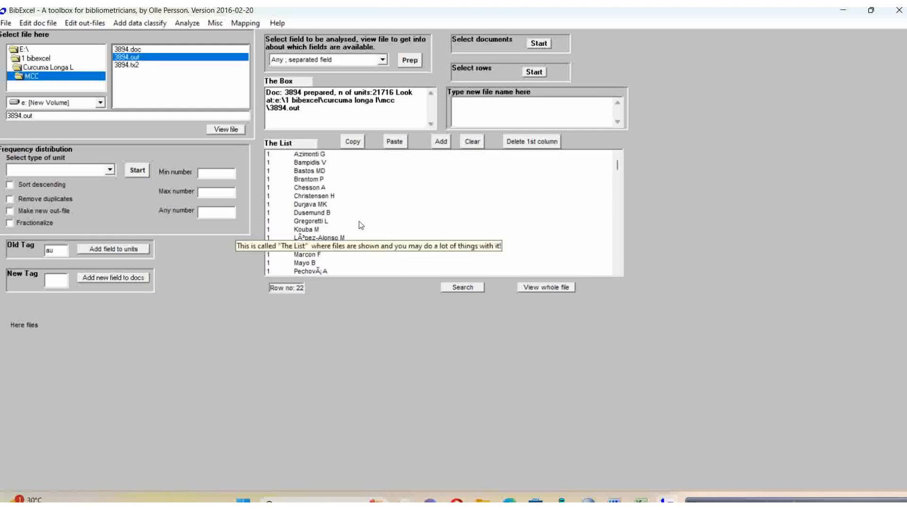
shift+click(269, 153)
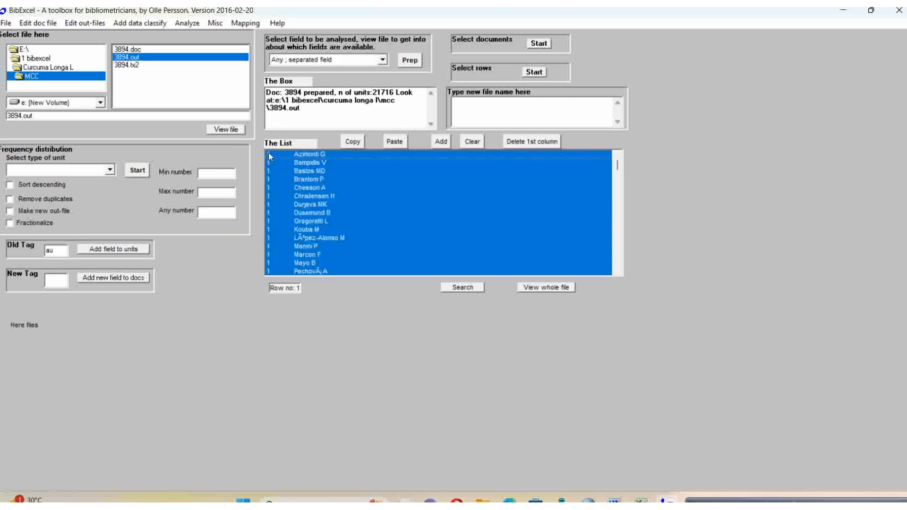
Reselect record 1's author rows in the 3894.out list from the first to the last to examine them.
scroll(368, 218, down, 2)
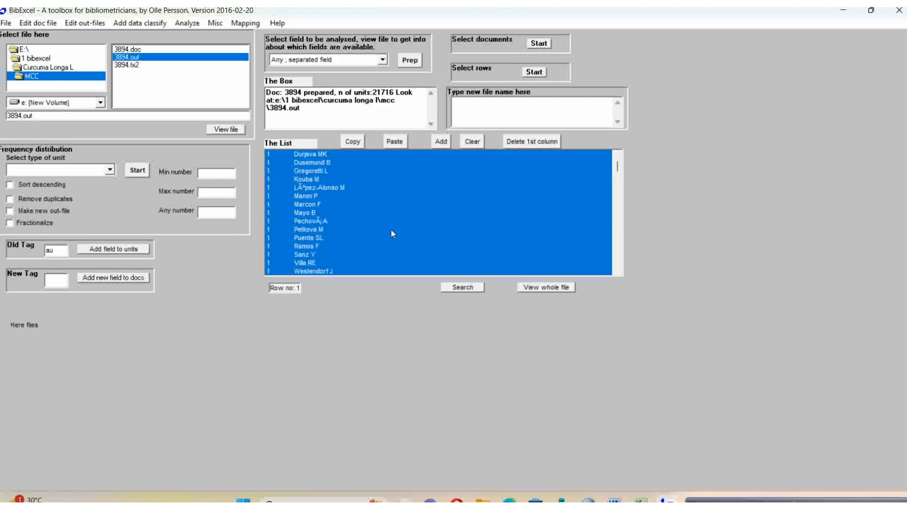
scroll(391, 229, up, 2)
click(367, 188)
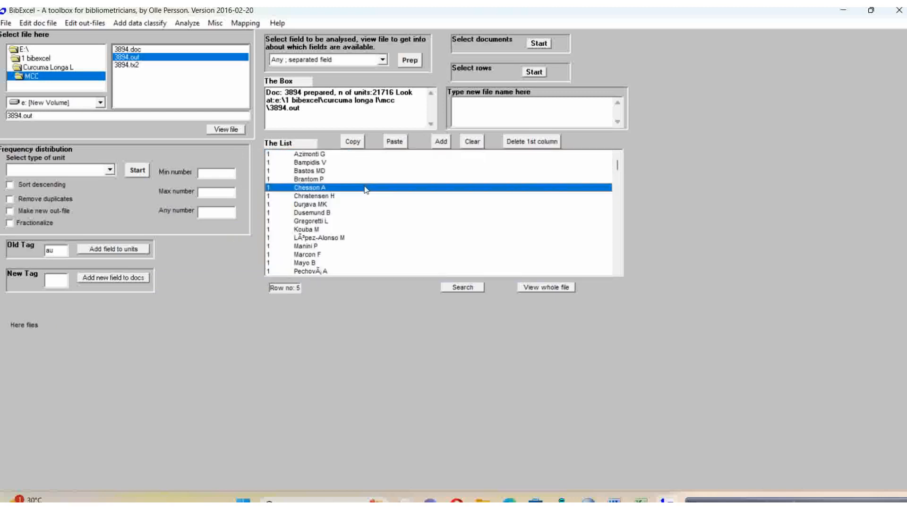
click(271, 155)
scroll(373, 208, down, 3)
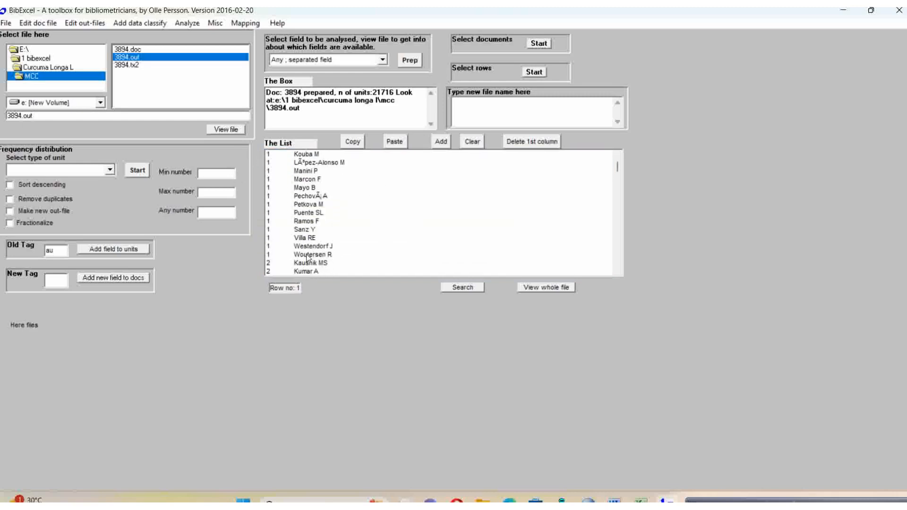
shift+click(307, 256)
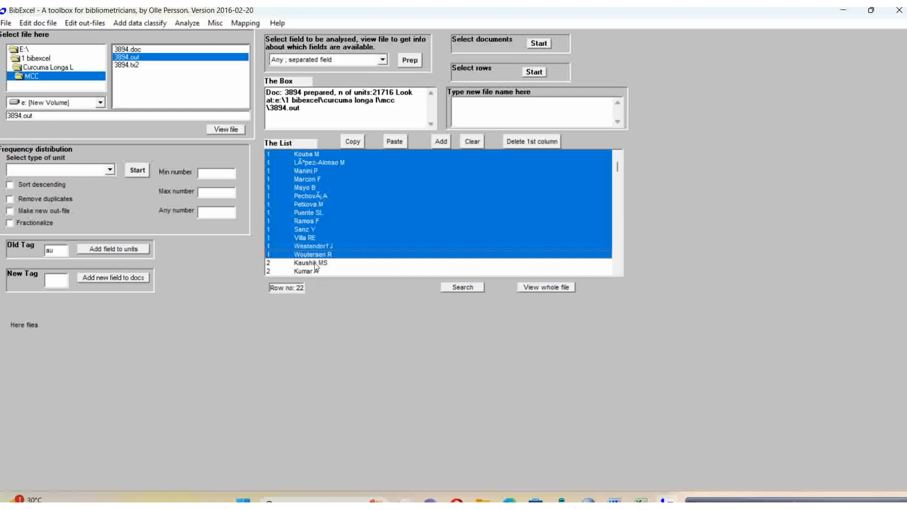
click(374, 255)
scroll(374, 255, down, 1)
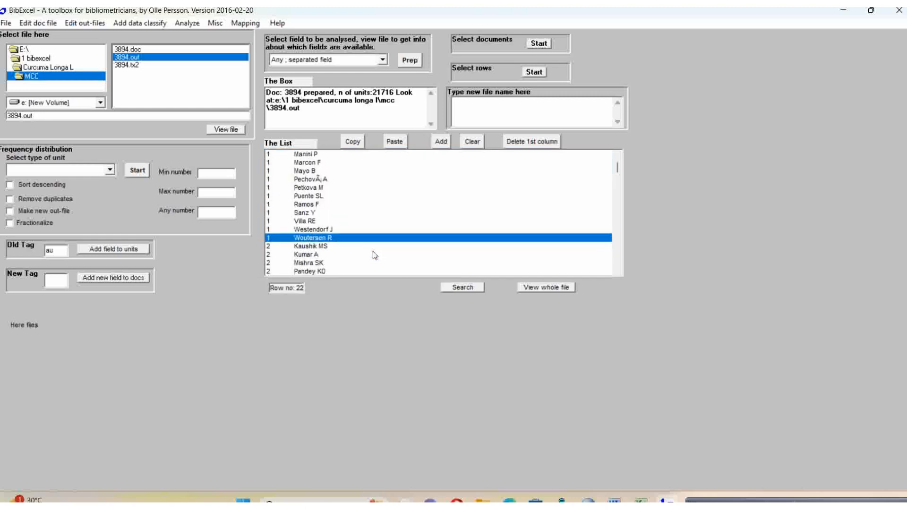
Examine the author rows of records 2, 3 and 4 in the 3894.out list.
click(317, 240)
scroll(322, 243, down, 1)
scroll(324, 245, down, 2)
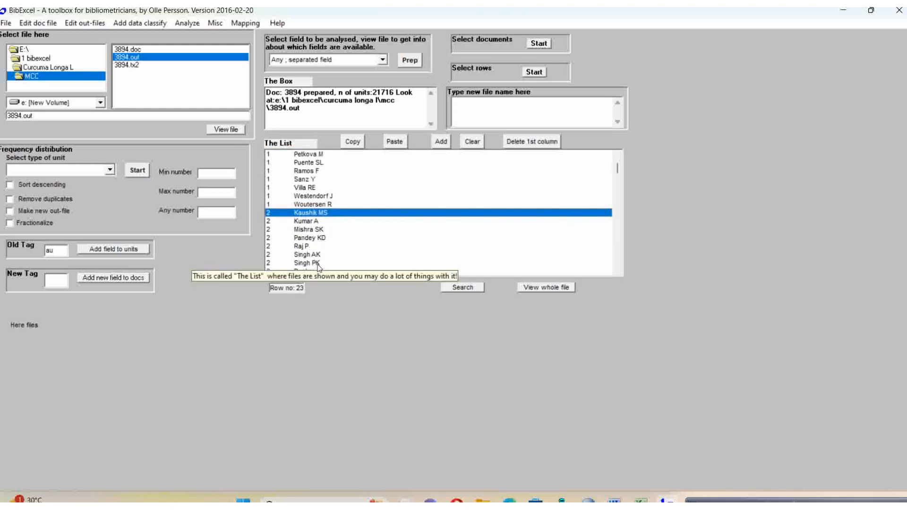
click(363, 255)
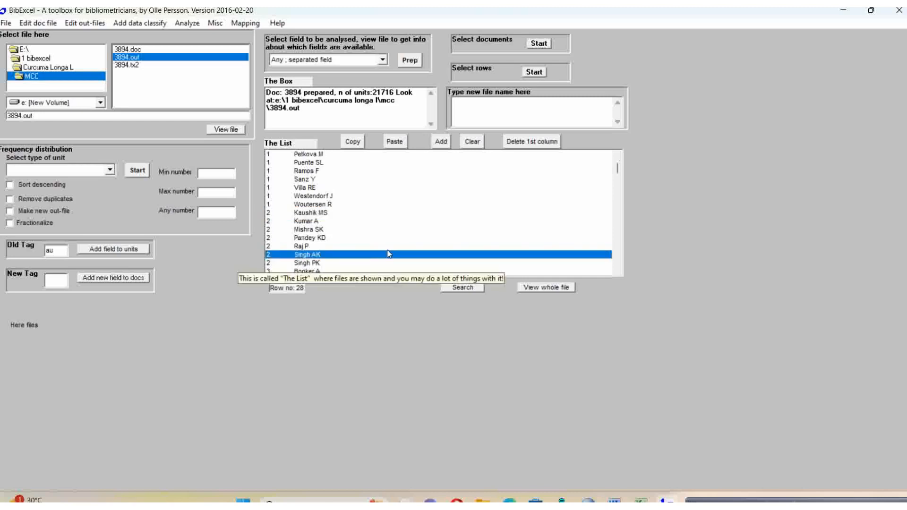
scroll(389, 254, down, 1)
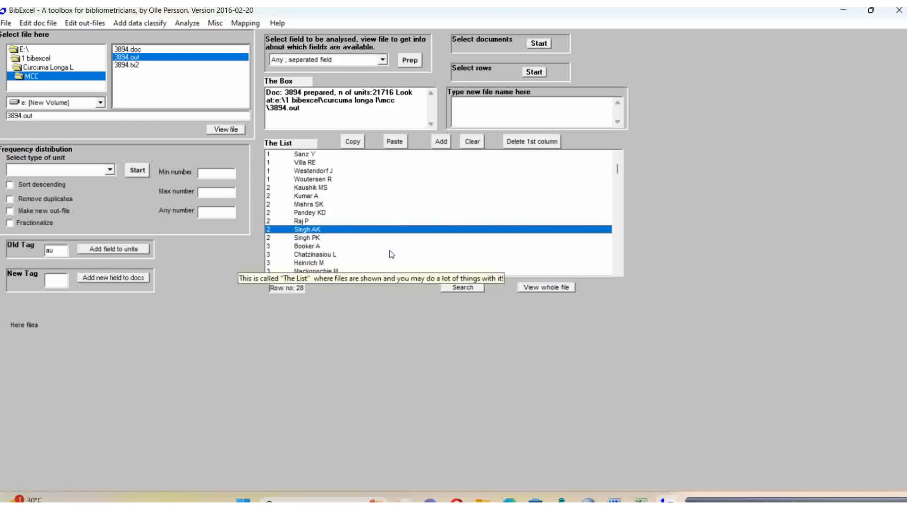
scroll(390, 251, down, 2)
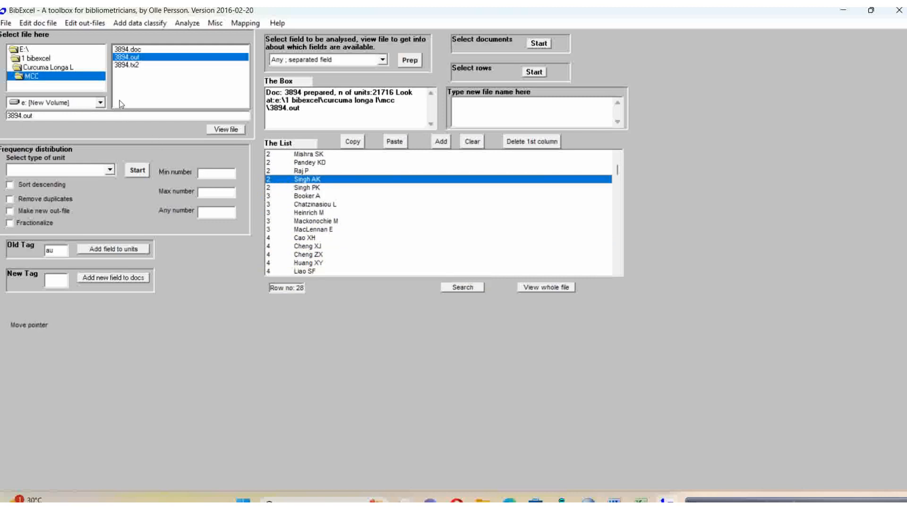
View the 3894.out file, calculate its units per record and look through the summary of records by number of units.
click(231, 130)
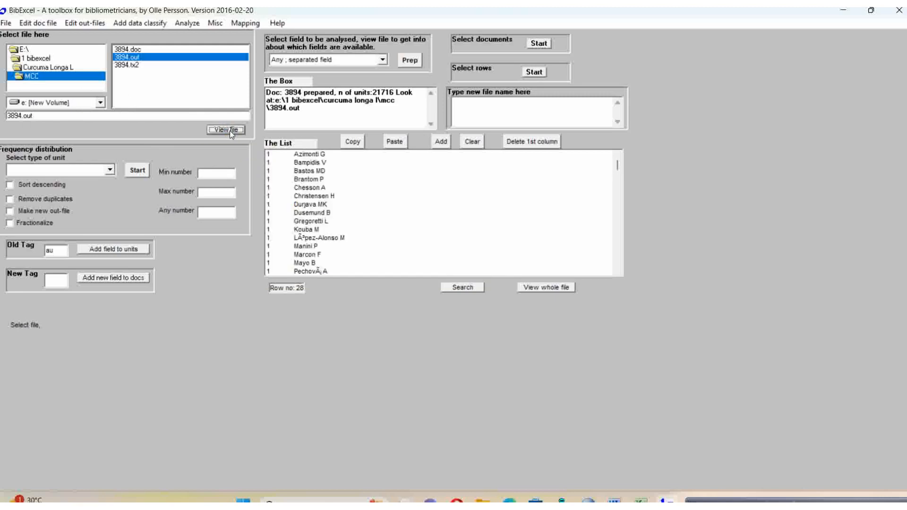
click(191, 25)
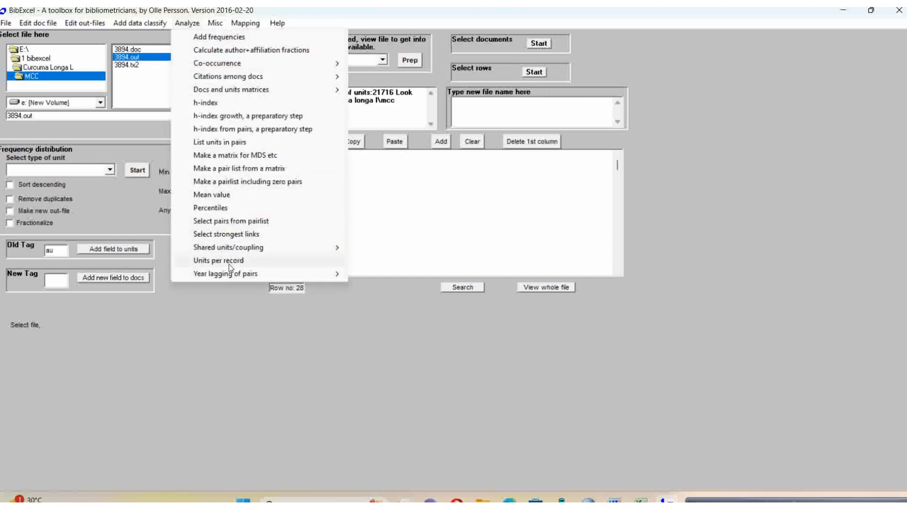
click(230, 264)
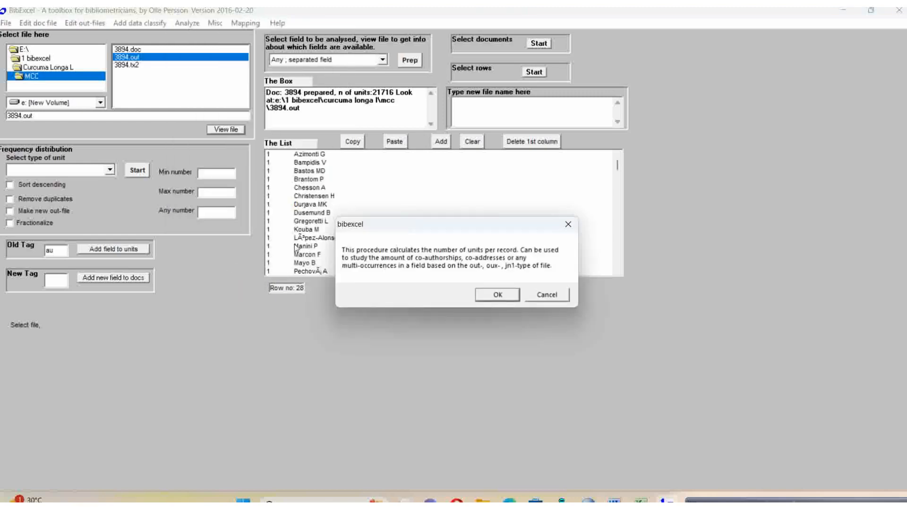
click(497, 297)
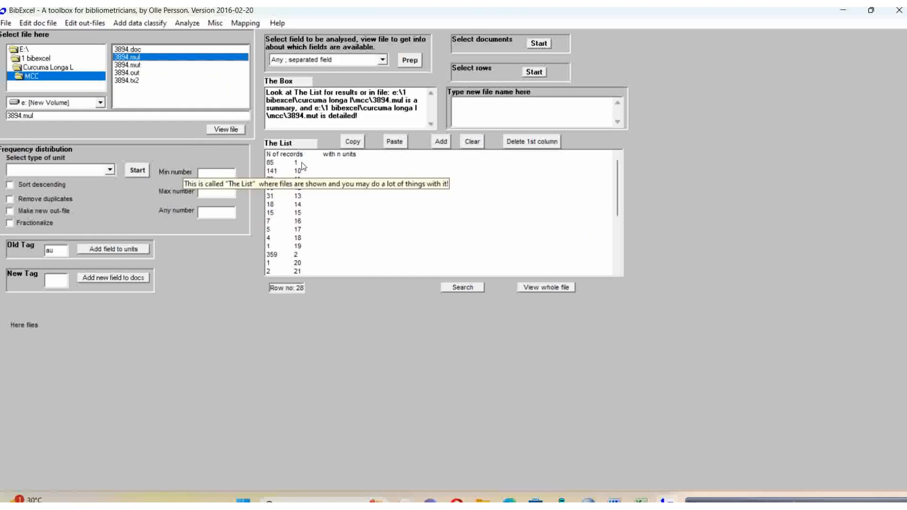
scroll(317, 222, down, 2)
scroll(317, 226, down, 3)
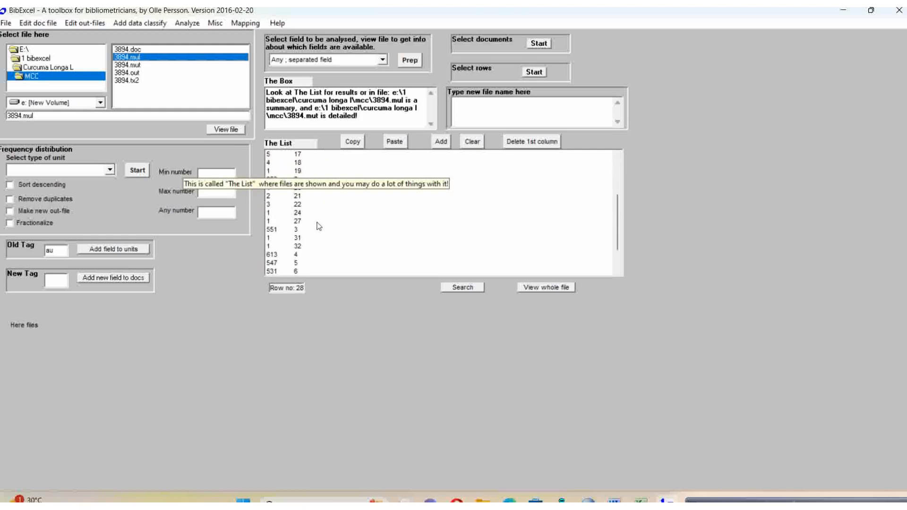
scroll(319, 227, up, 3)
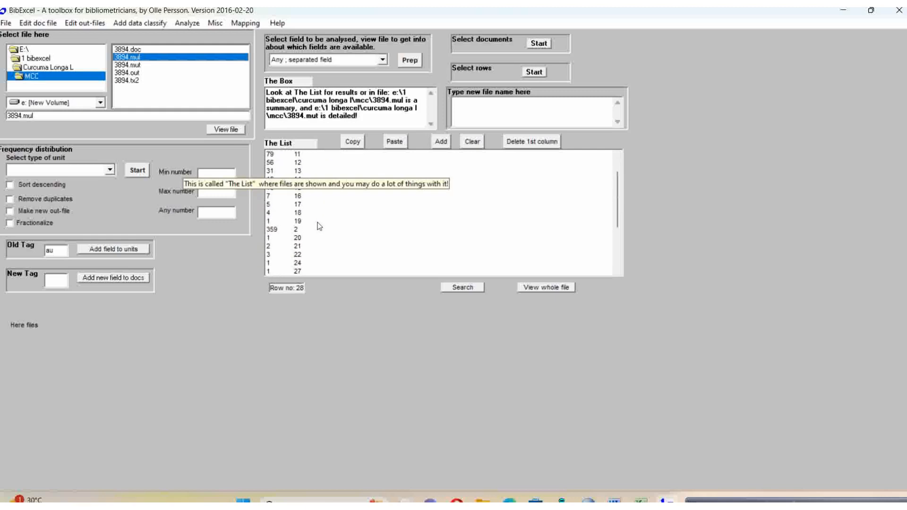
View the detailed 3894.mut file and examine the author counts of individual records, including records 1, 2, 3 and 10.
click(139, 67)
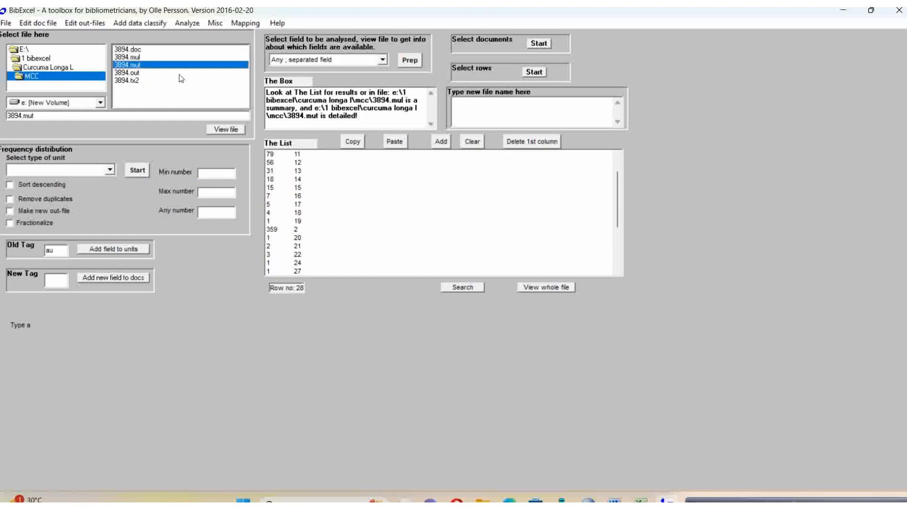
click(224, 131)
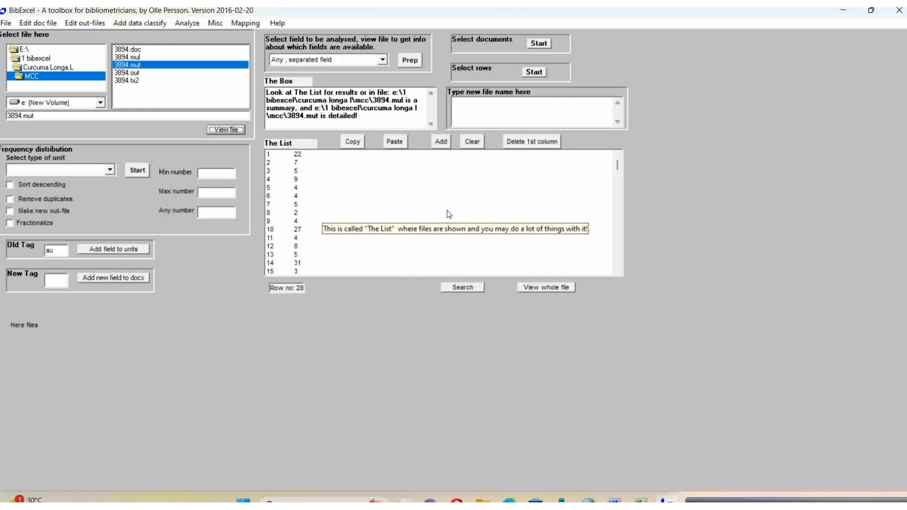
click(301, 157)
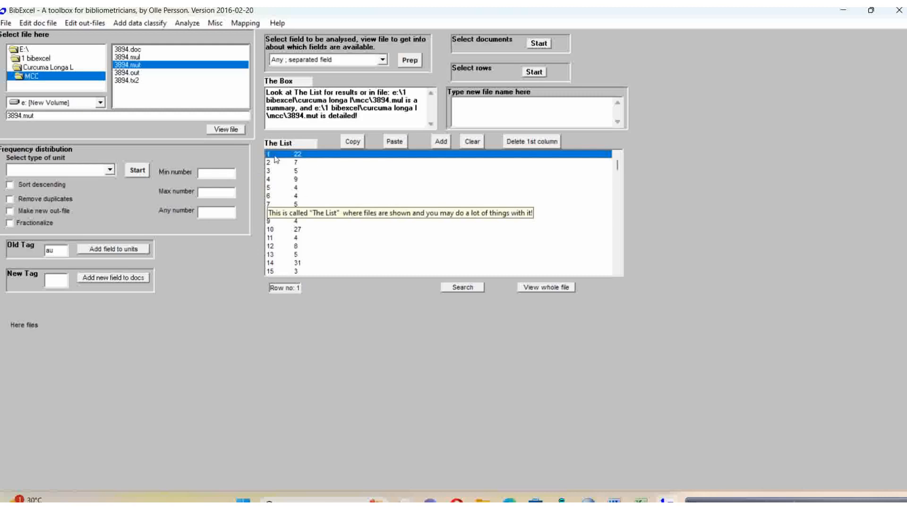
click(297, 162)
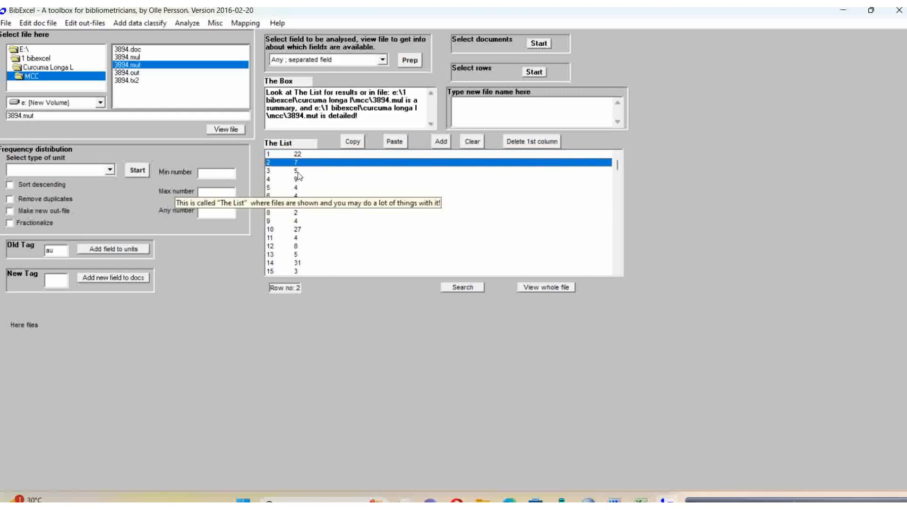
click(298, 172)
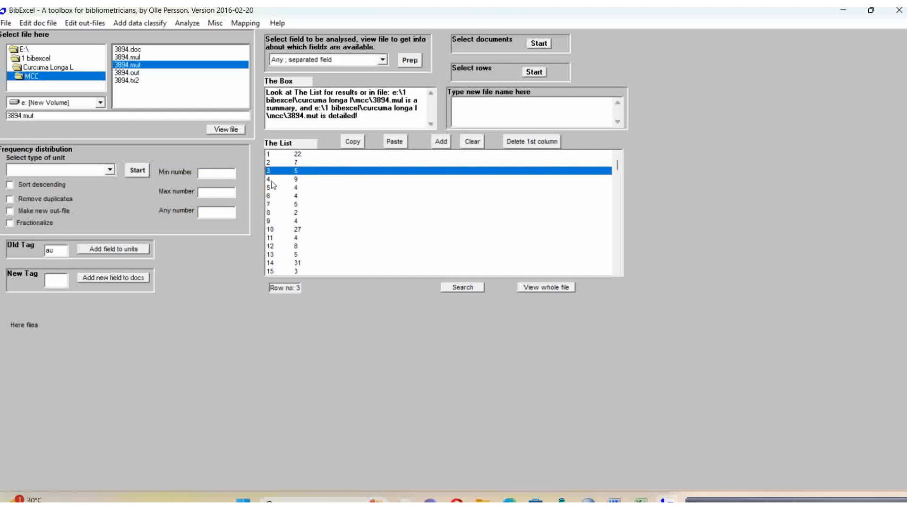
scroll(373, 219, down, 1)
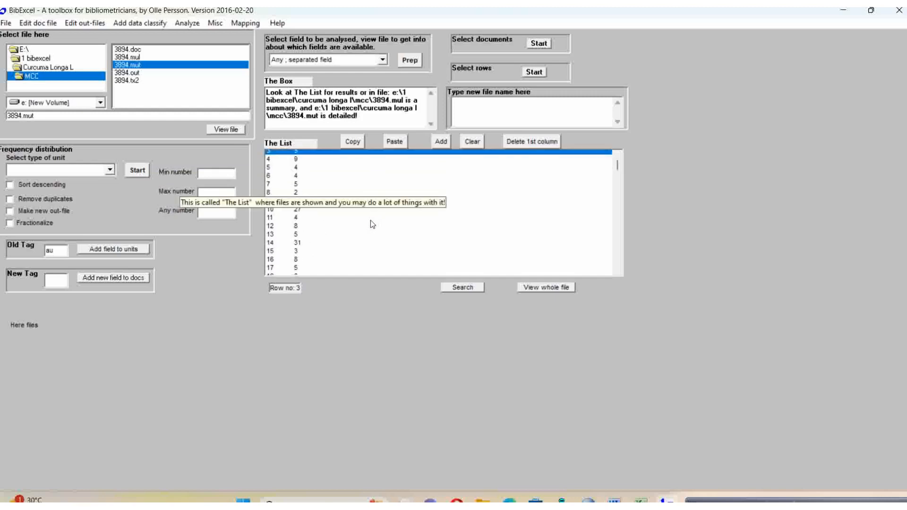
scroll(373, 224, up, 1)
click(366, 230)
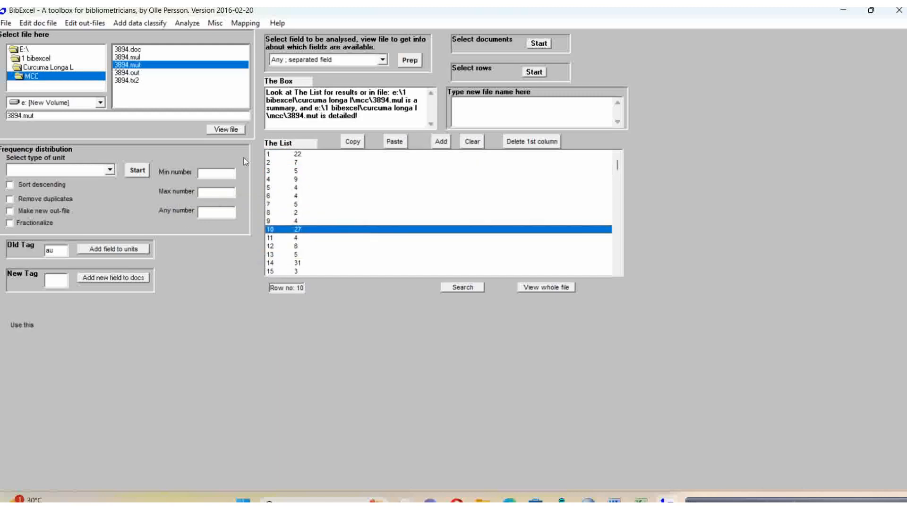
Set the Old Tag to py and add the publication year to the 3894.mut units, taking it from the JN field.
drag(58, 254, 39, 247)
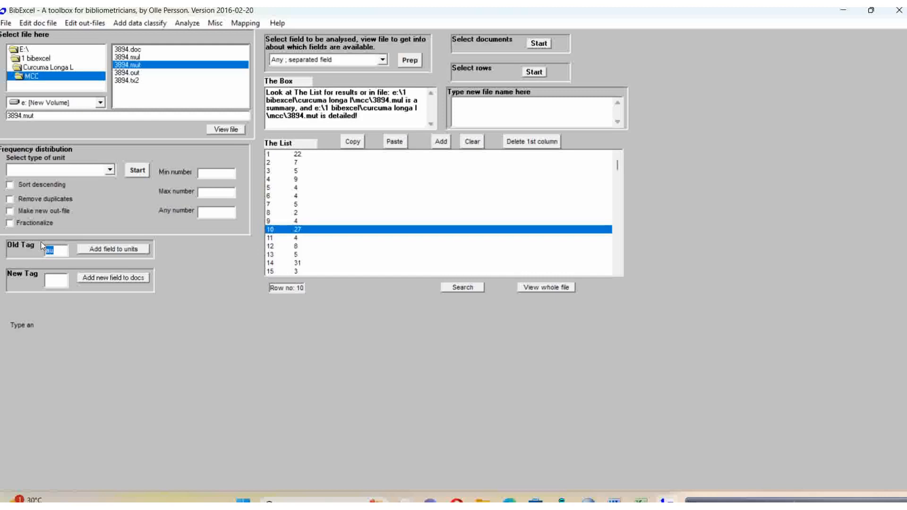
text(py)
click(132, 252)
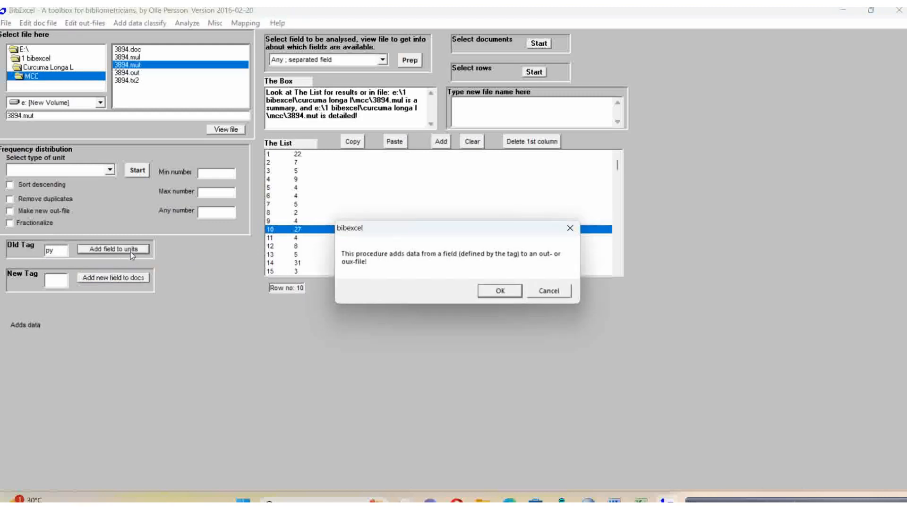
click(504, 292)
click(469, 288)
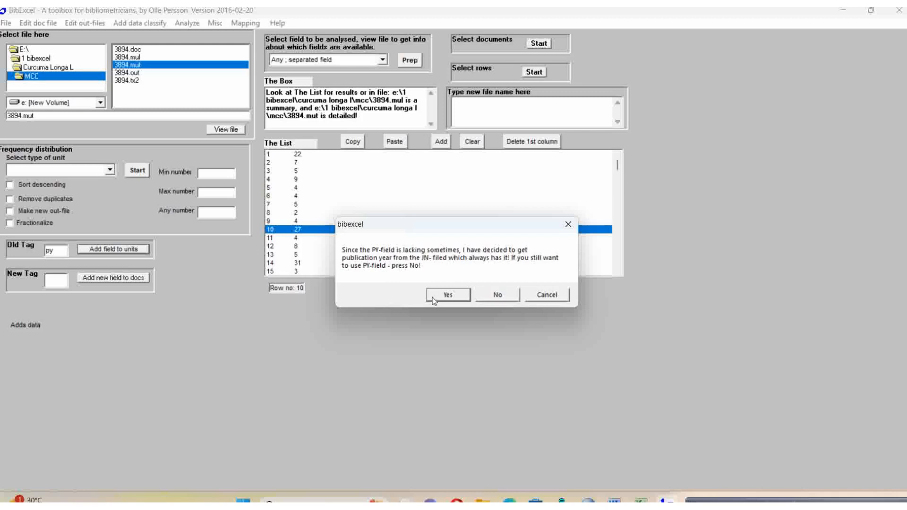
click(447, 295)
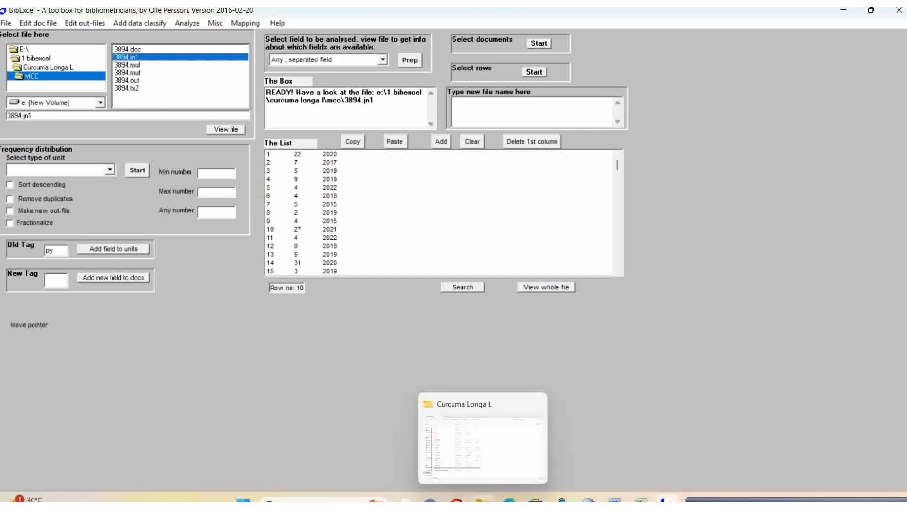
Switch to File Explorer, open 3894.jn1 from the MCC folder in Notepad and copy its entire contents.
click(482, 501)
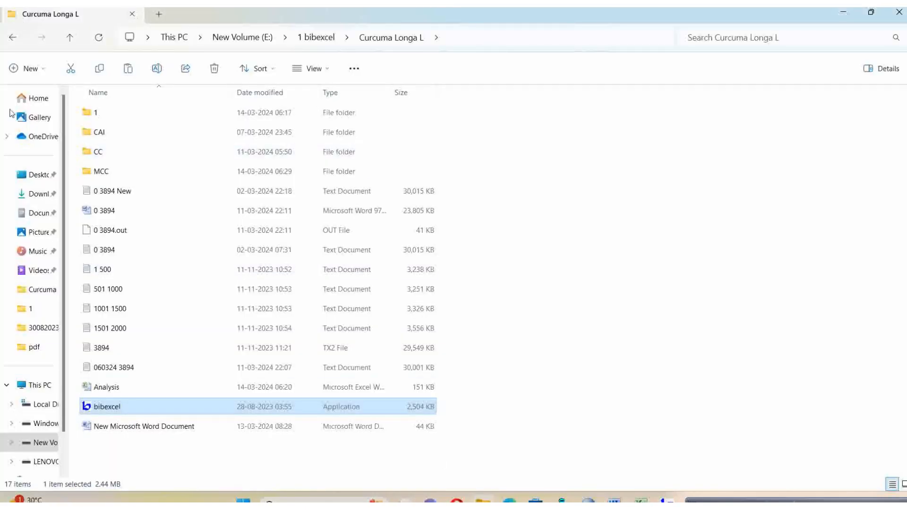
double_click(97, 173)
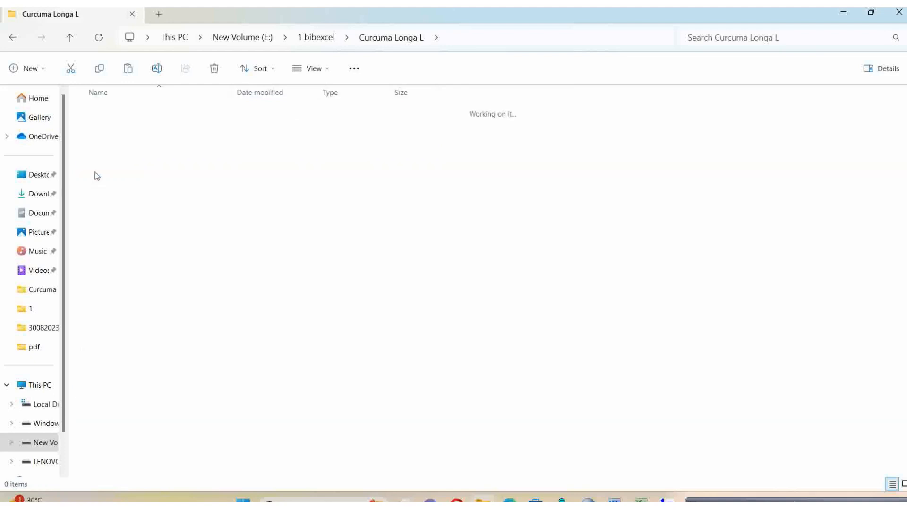
click(109, 134)
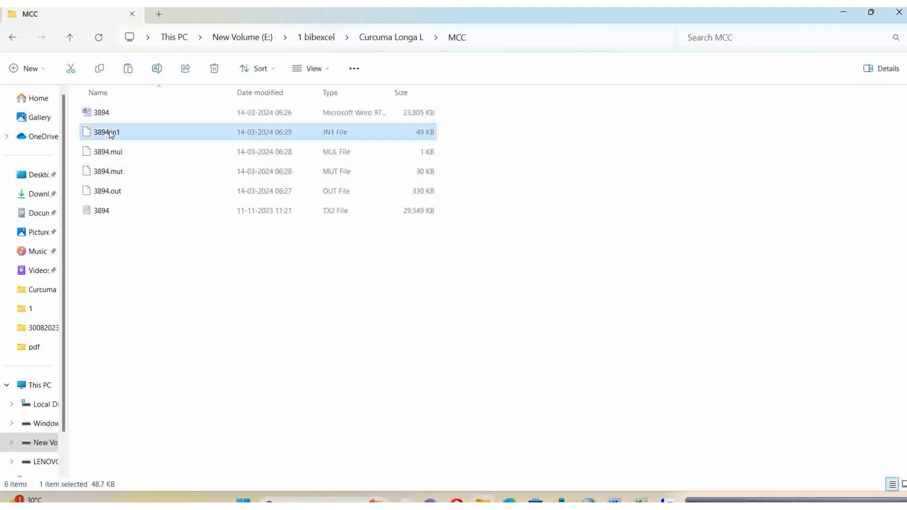
double_click(110, 134)
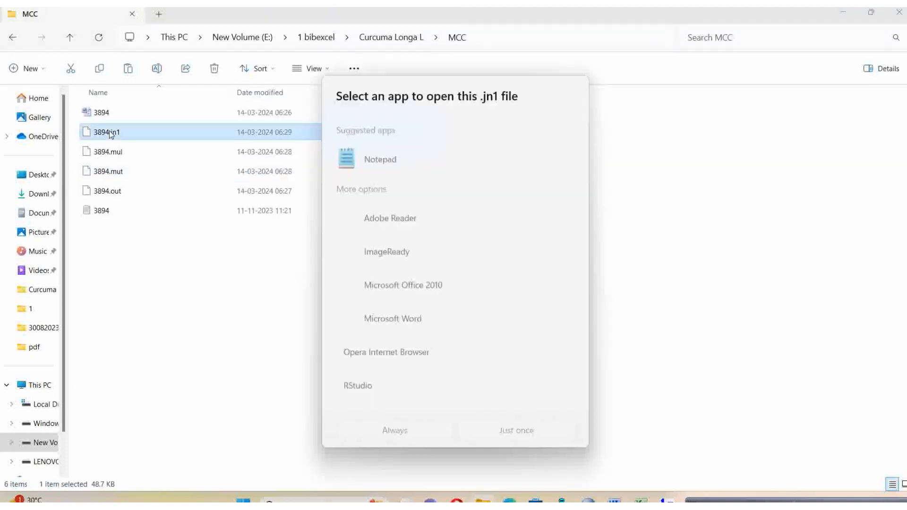
double_click(386, 159)
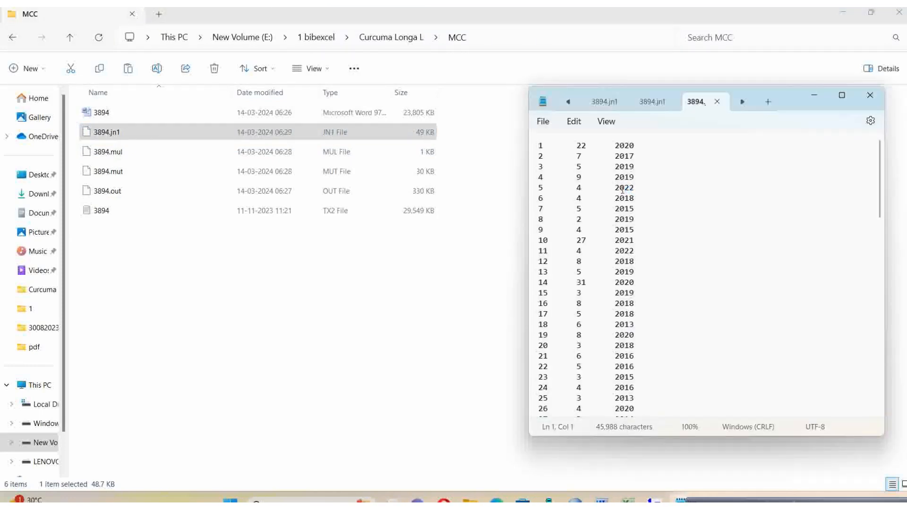
key(ctrl+a)
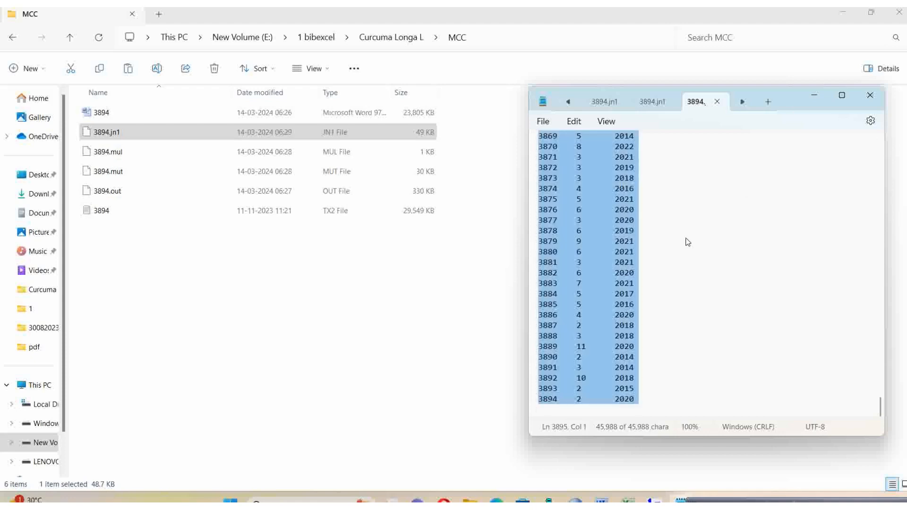
key(ctrl+c)
Switch to the Analysis workbook in Excel and paste the copied 3894.jn1 data into Sheet3 starting at cell A2.
mouse_move(628, 500)
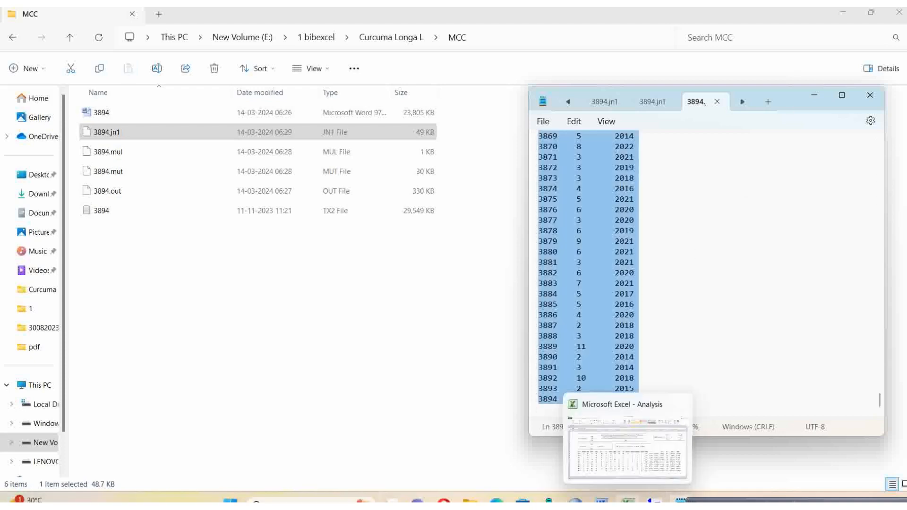
click(628, 500)
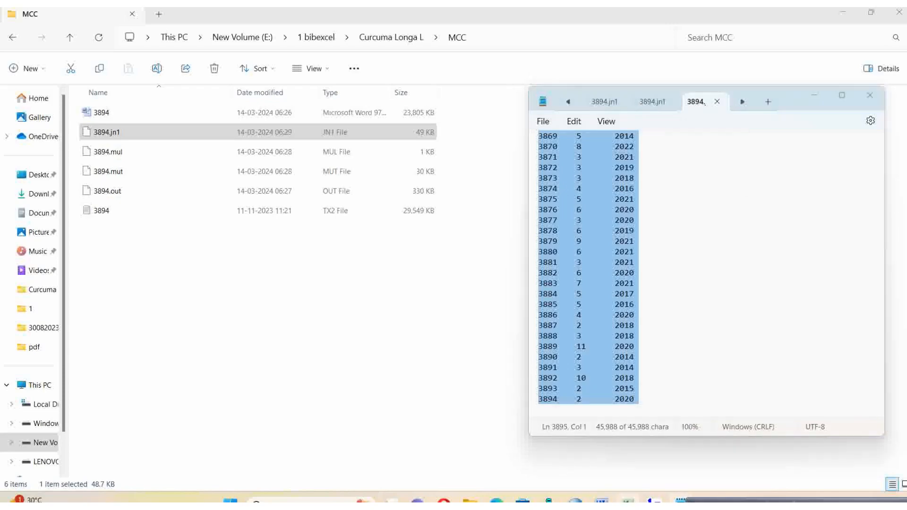
click(288, 474)
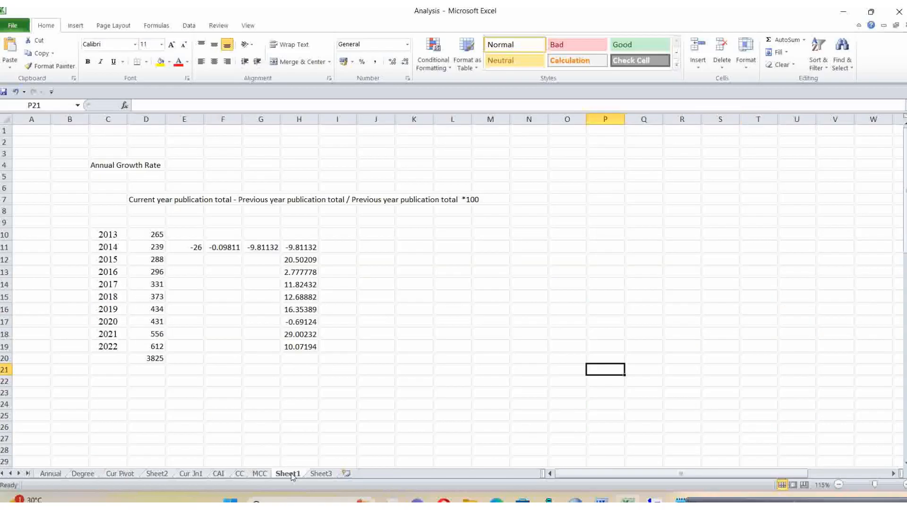
click(320, 473)
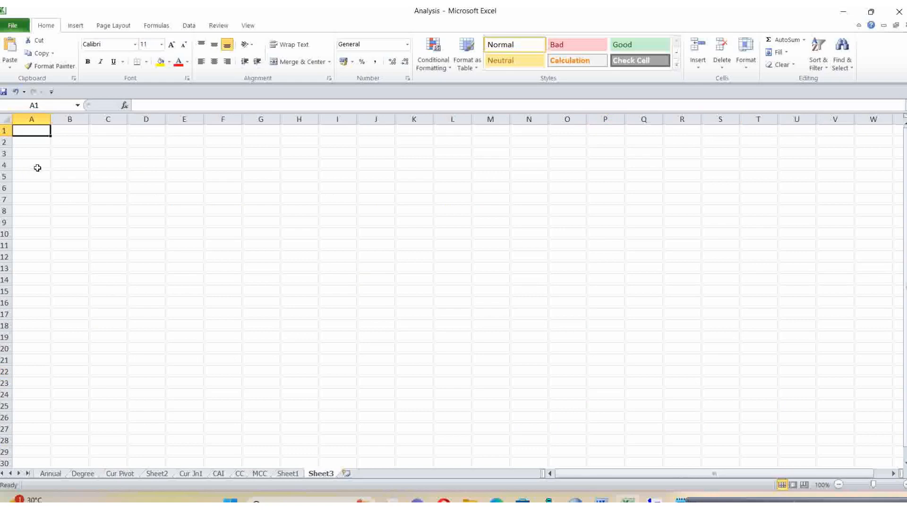
click(31, 142)
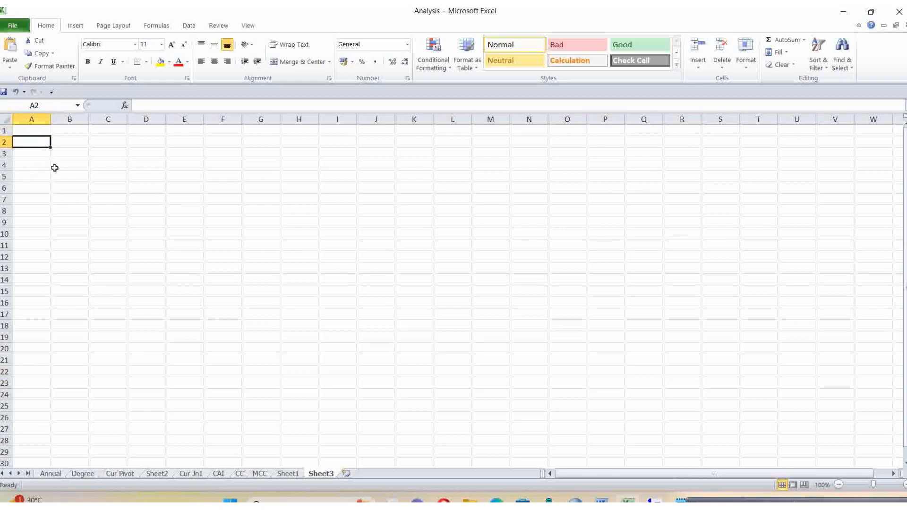
key(ctrl+v)
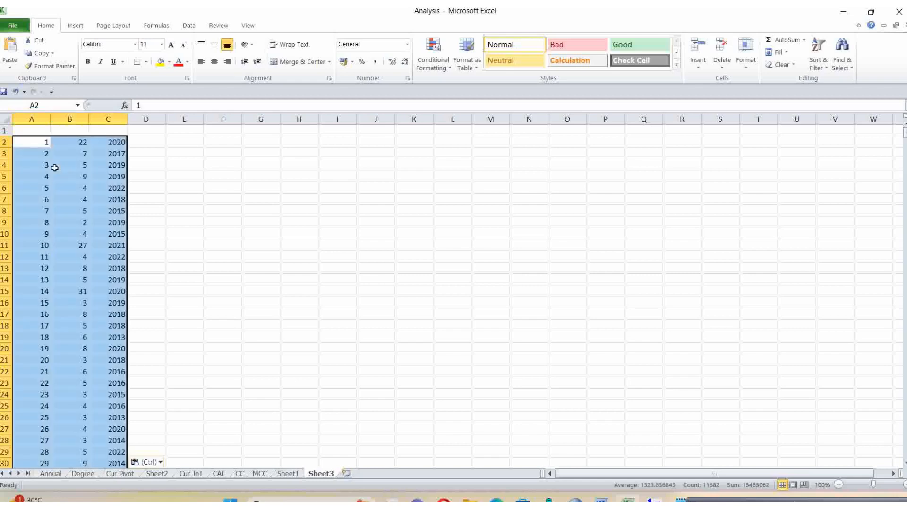
Check the extent of the pasted records by going to the last entry in column A and returning to the first.
click(30, 146)
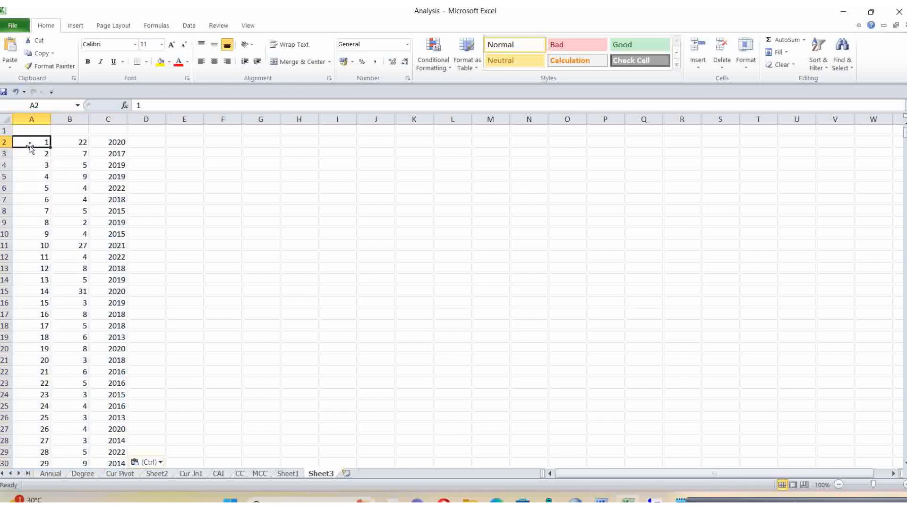
key(ctrl)
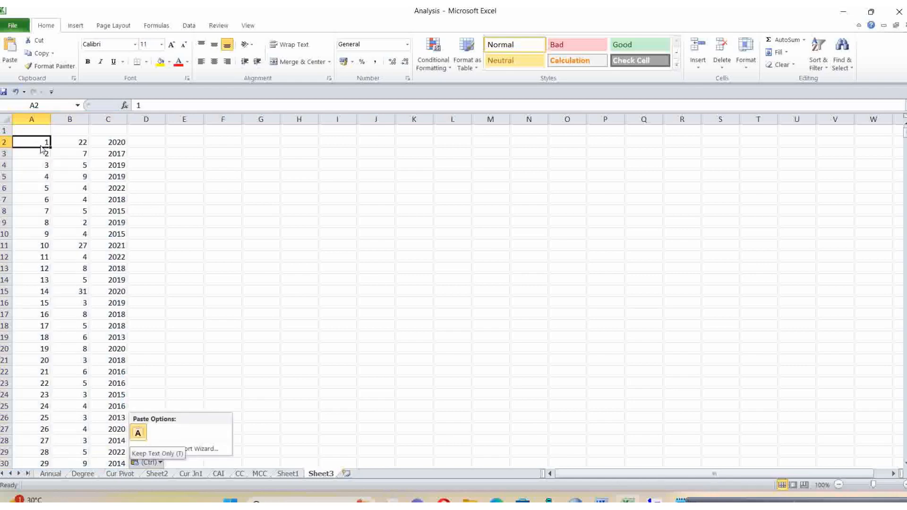
key(Down)
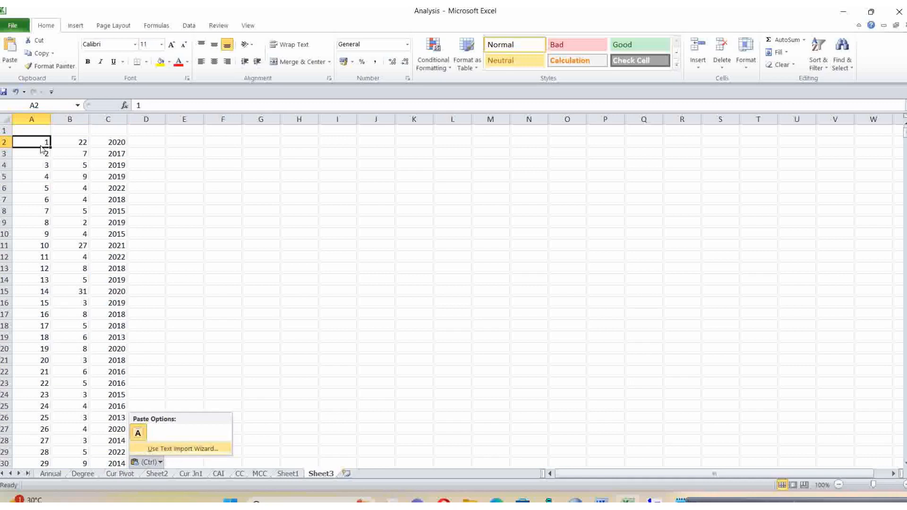
key(Escape)
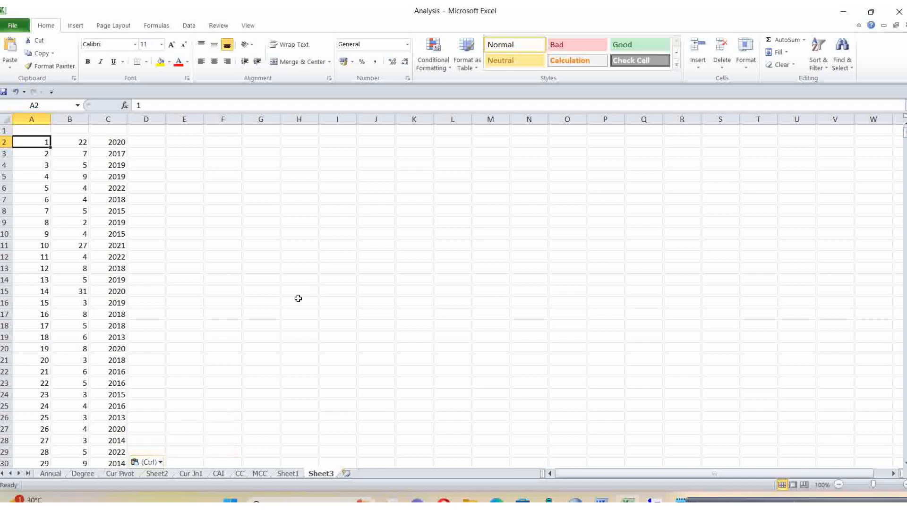
key(ctrl+Down)
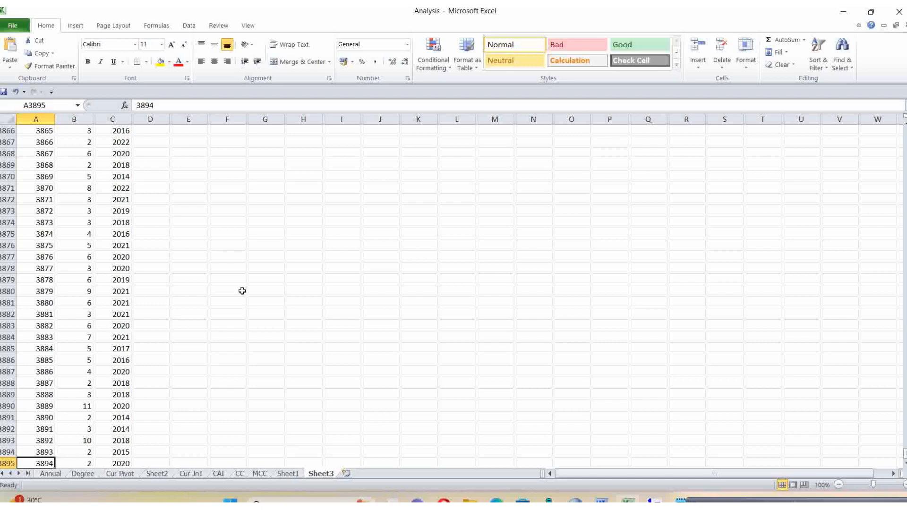
key(ctrl+Up)
scroll(242, 291, up, 1)
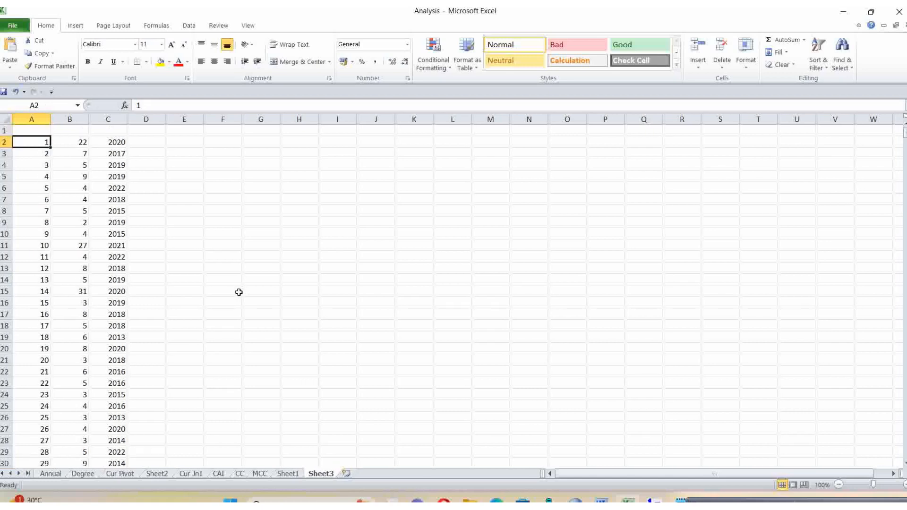
Enter the column headings Rec, Authors and Year in cells A1 to C1.
click(42, 131)
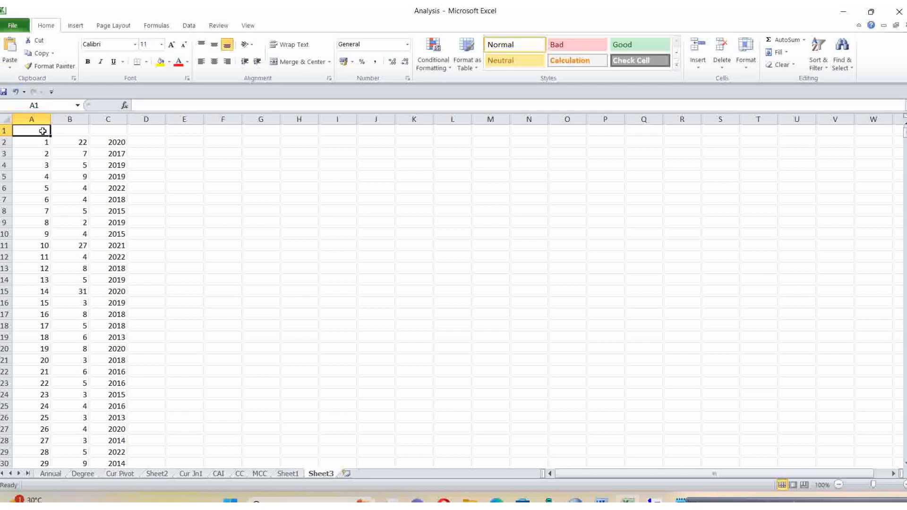
text(Rec)
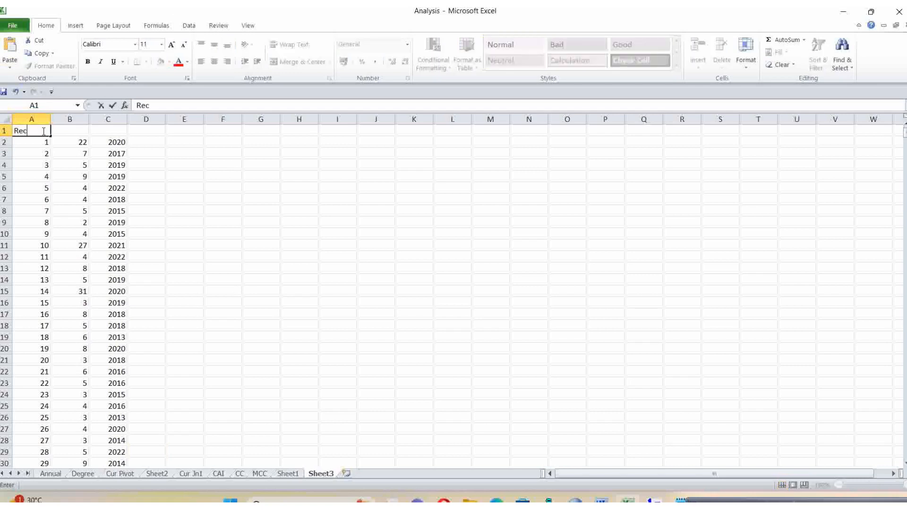
key(Tab)
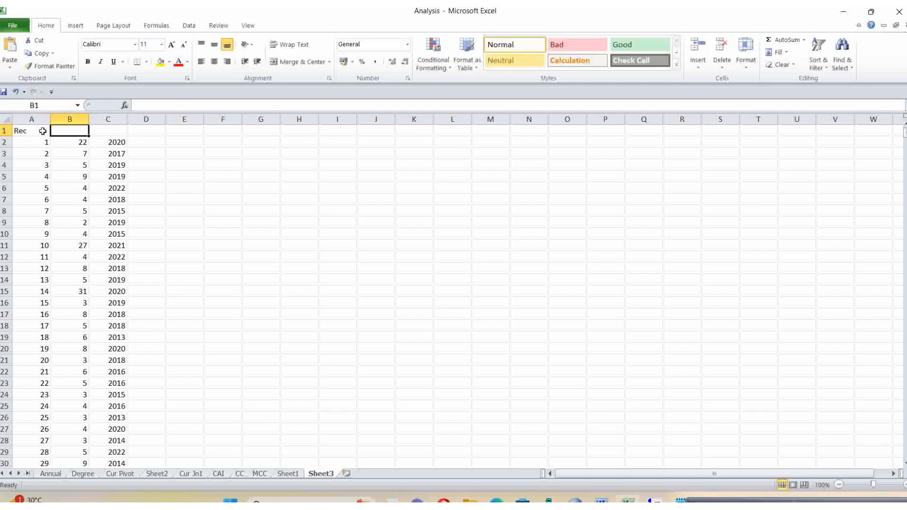
text(Year)
key(BackSpace)
key(BackSpace)
key(BackSpace)
key(BackSpace)
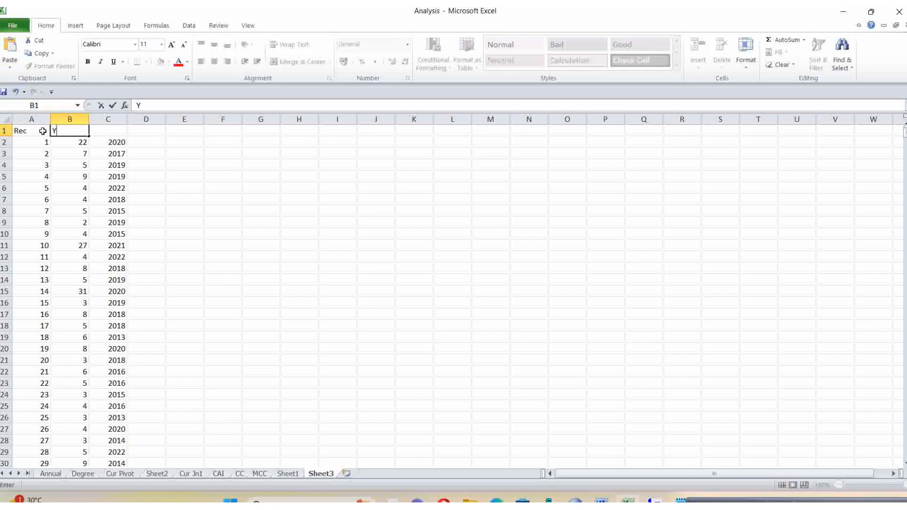
text(Authors)
key(Tab)
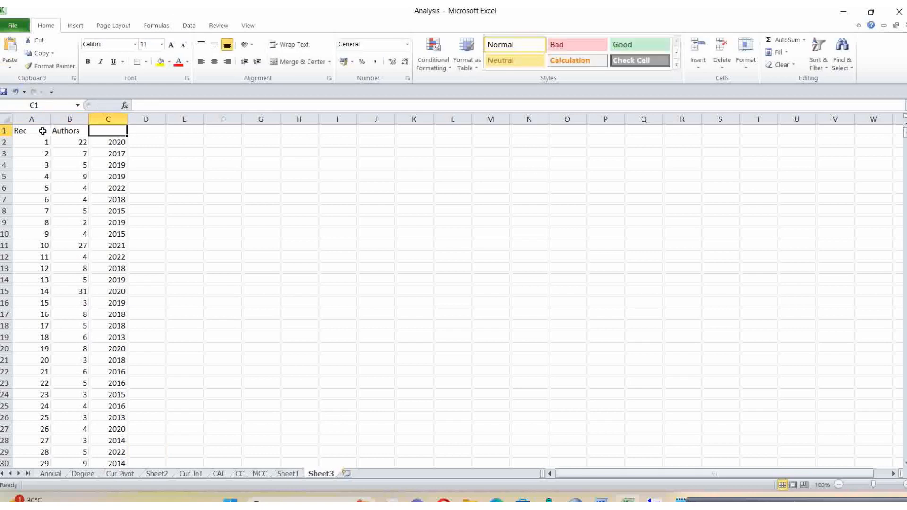
text(Year)
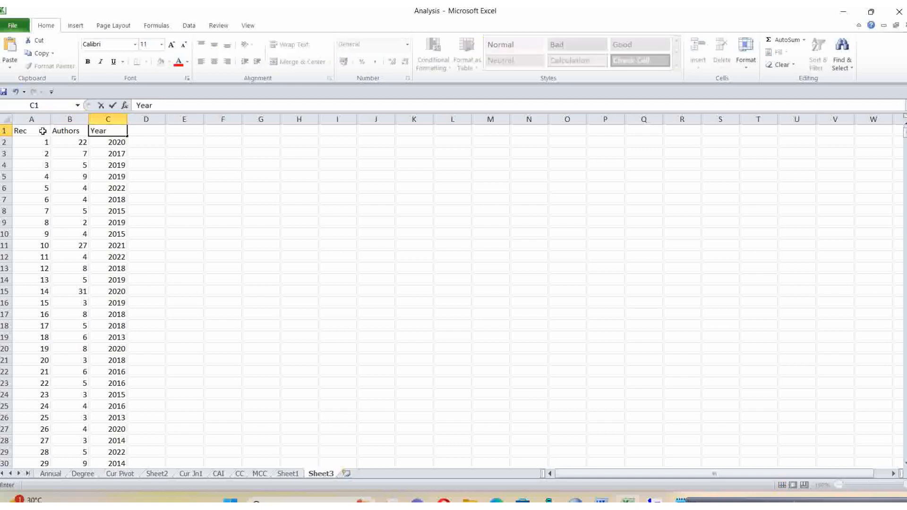
click(152, 156)
Create a PivotTable on a new worksheet from the Rec, Authors and Year data in Sheet3, range A1:C3895.
click(22, 131)
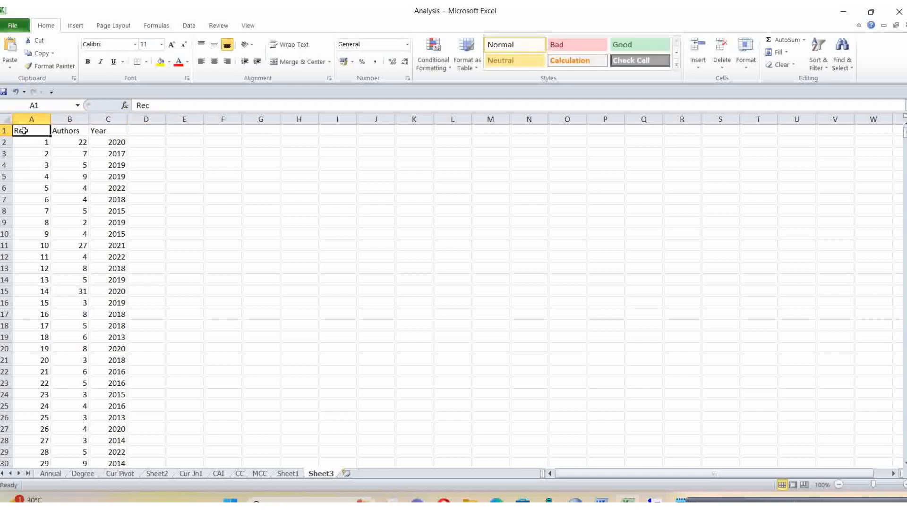
shift+click(116, 130)
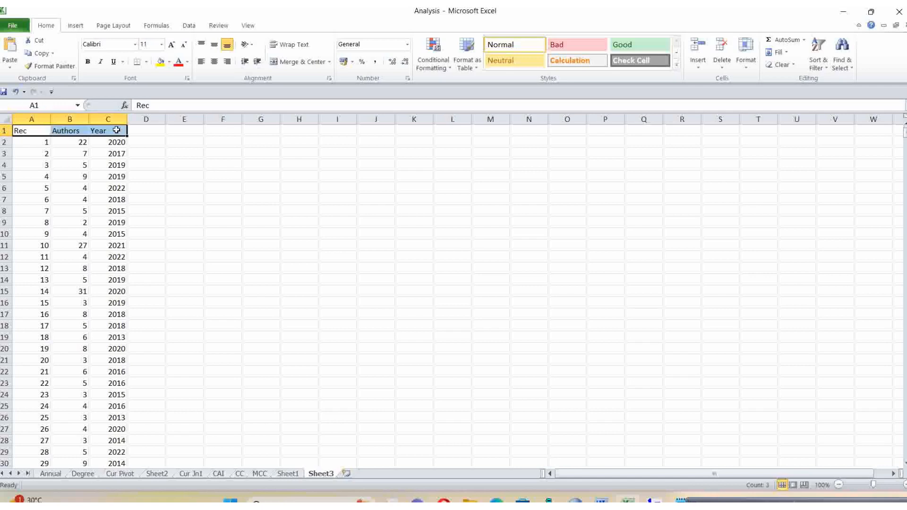
key(ctrl+shift+Down)
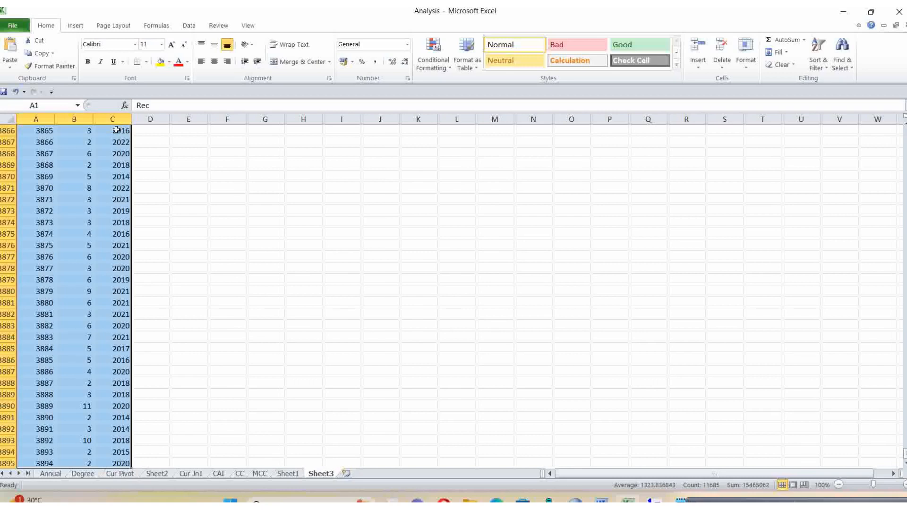
key(ctrl+c)
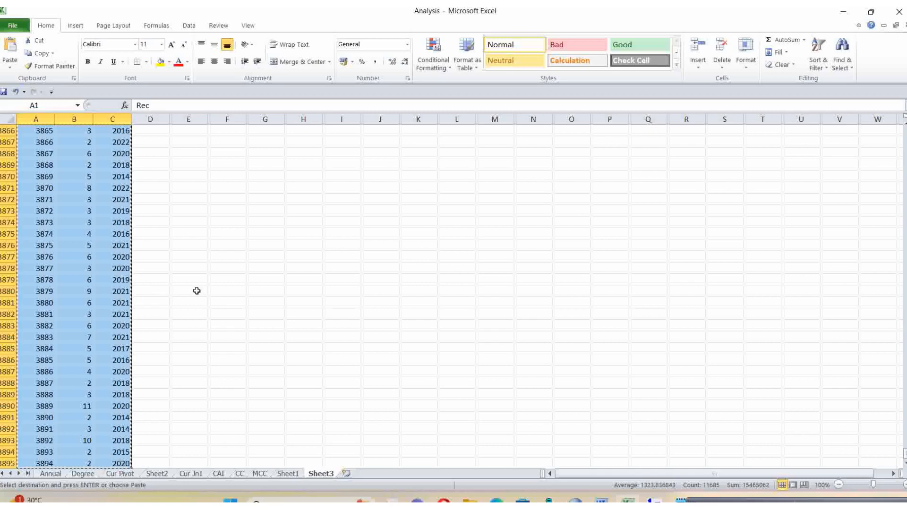
click(79, 31)
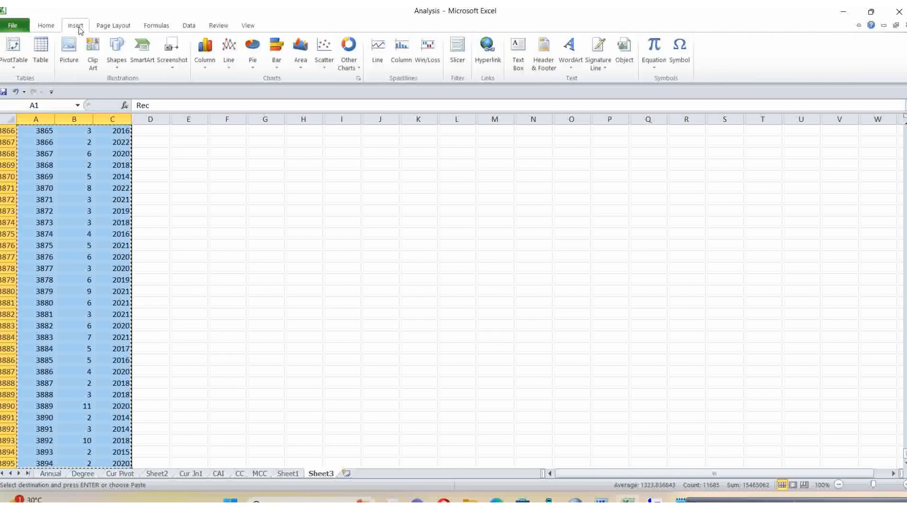
click(16, 72)
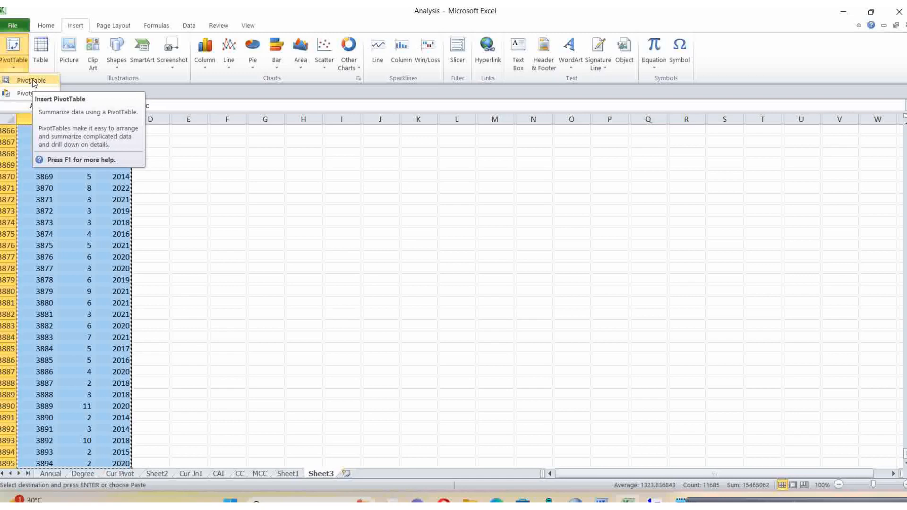
click(31, 82)
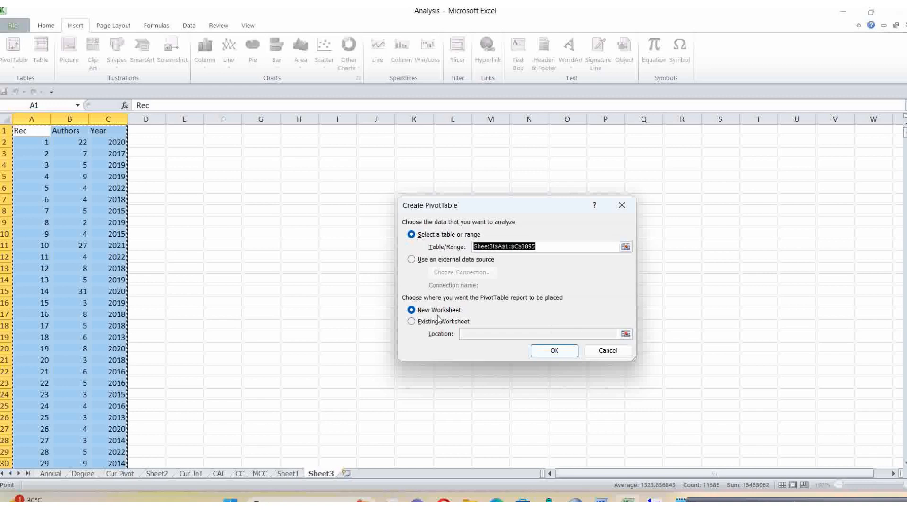
click(552, 351)
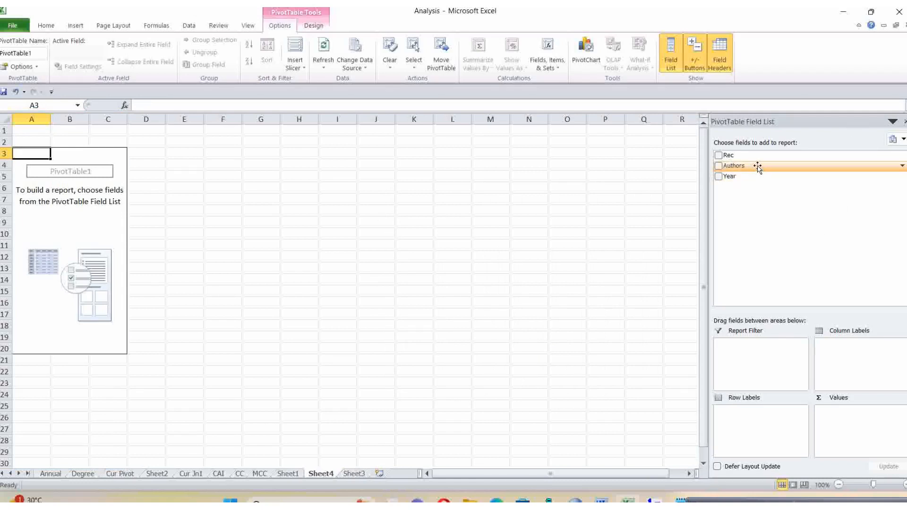
Lay out the PivotTable with Authors as column labels, Year as row labels and Rec as values.
drag(757, 166, 845, 345)
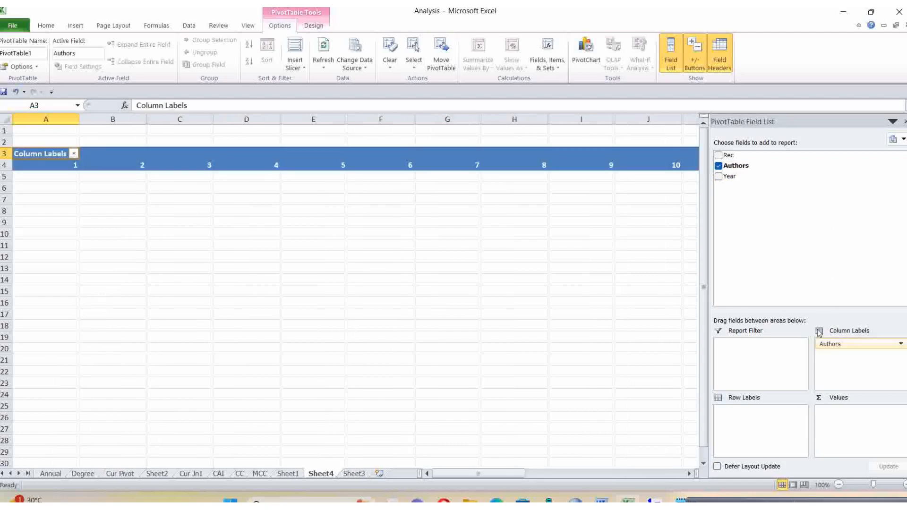
drag(728, 177, 751, 418)
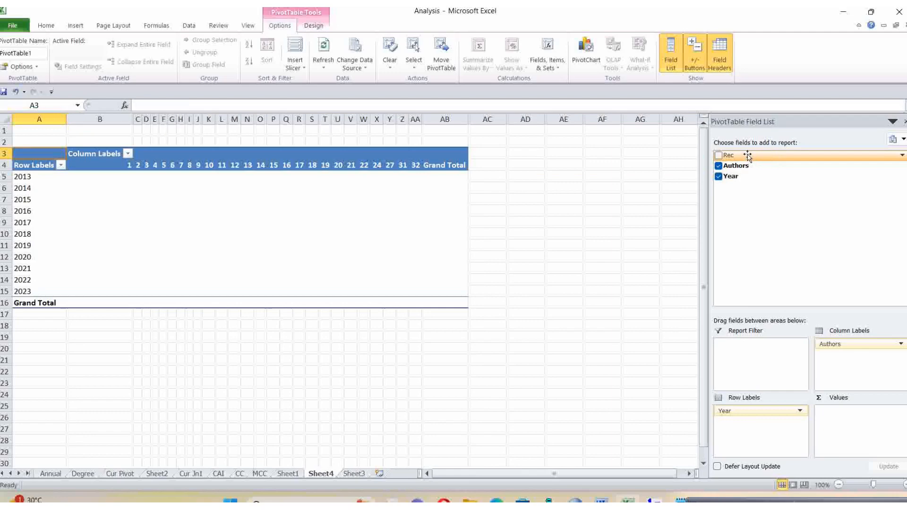
drag(750, 156, 842, 420)
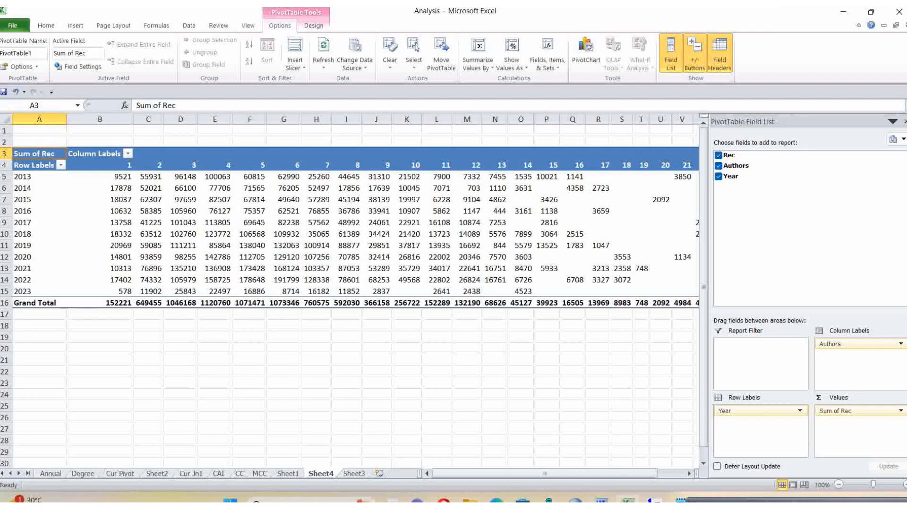
Change the Rec value field to be summarized by Count.
click(900, 412)
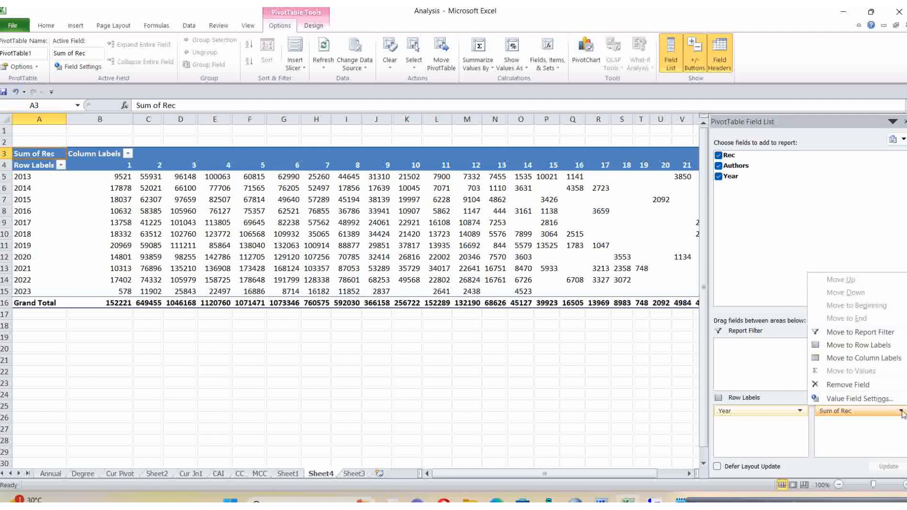
click(895, 400)
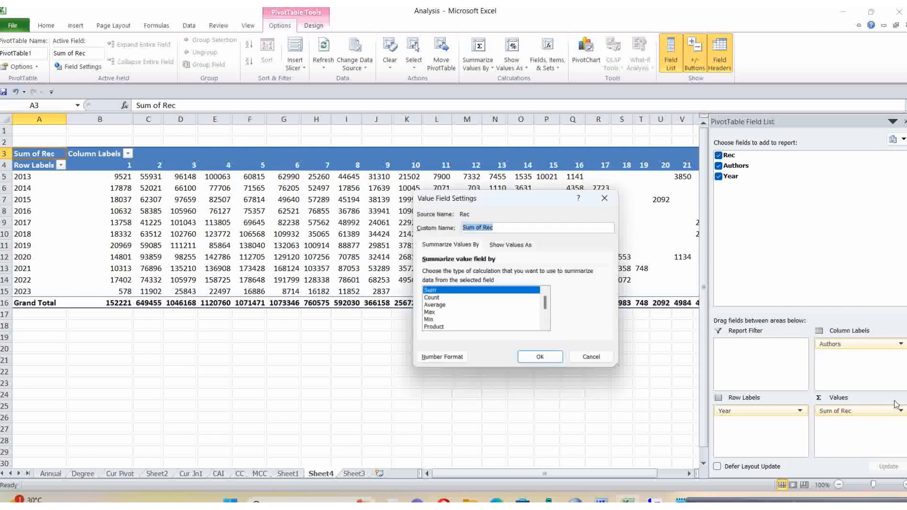
click(432, 300)
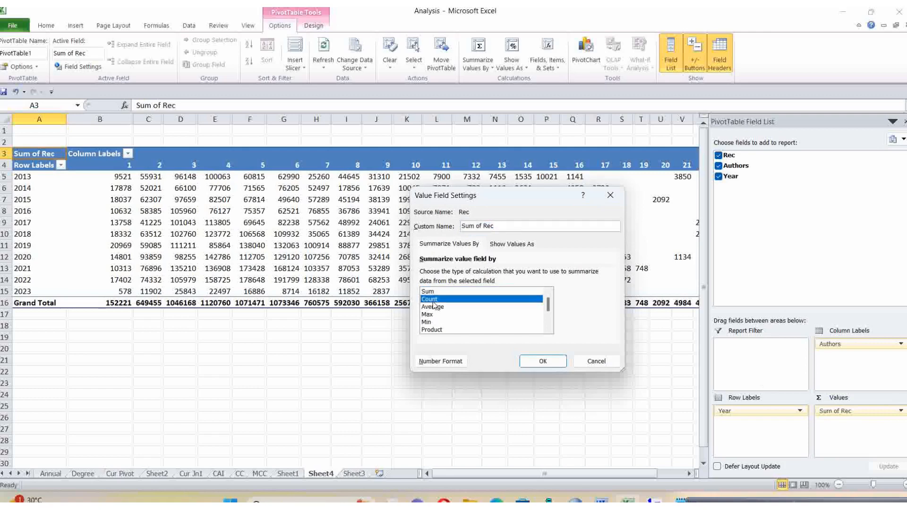
click(534, 364)
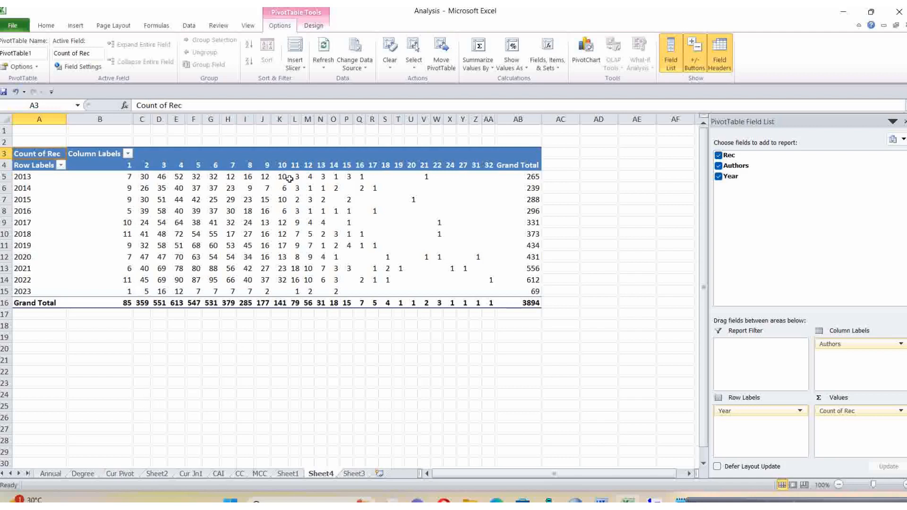
Copy the PivotTable range A4:AB16 from Sheet4 and paste it into the MCC sheet at cell B67.
mouse_move(531, 177)
click(279, 405)
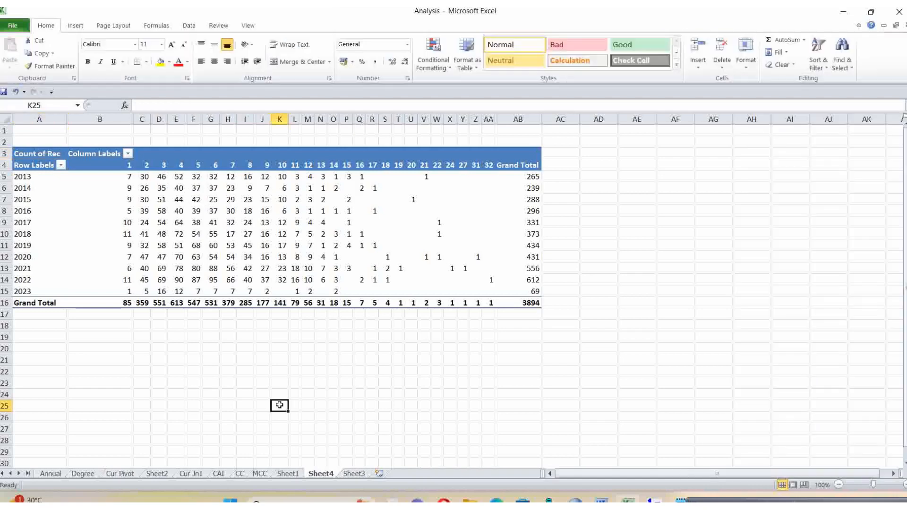
drag(22, 165, 514, 299)
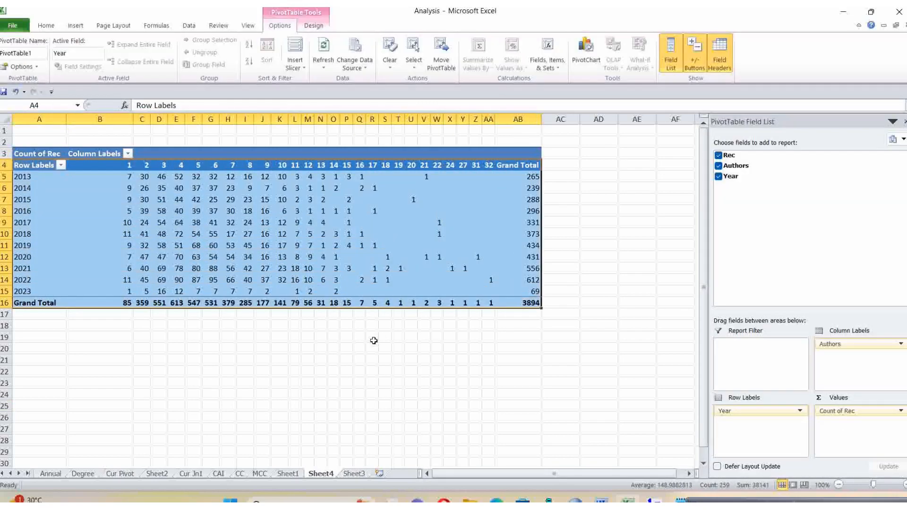
key(ctrl+c)
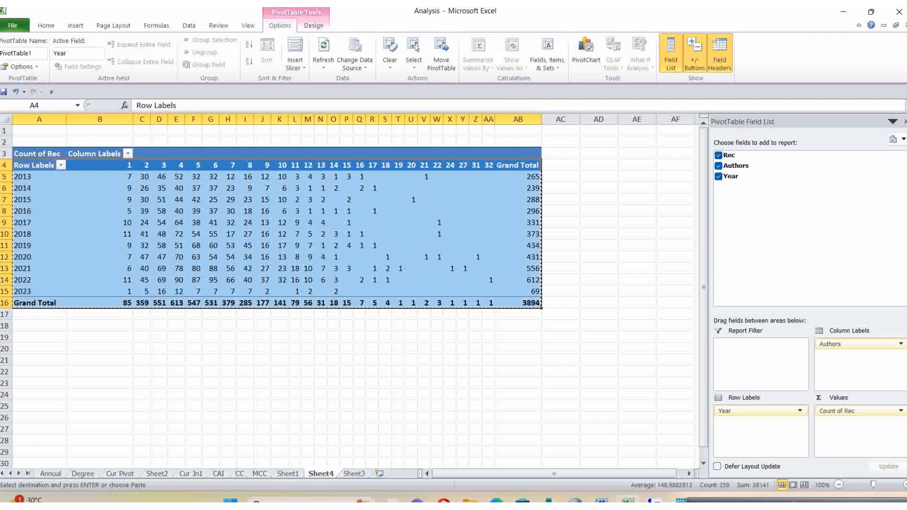
click(259, 473)
scroll(280, 434, down, 6)
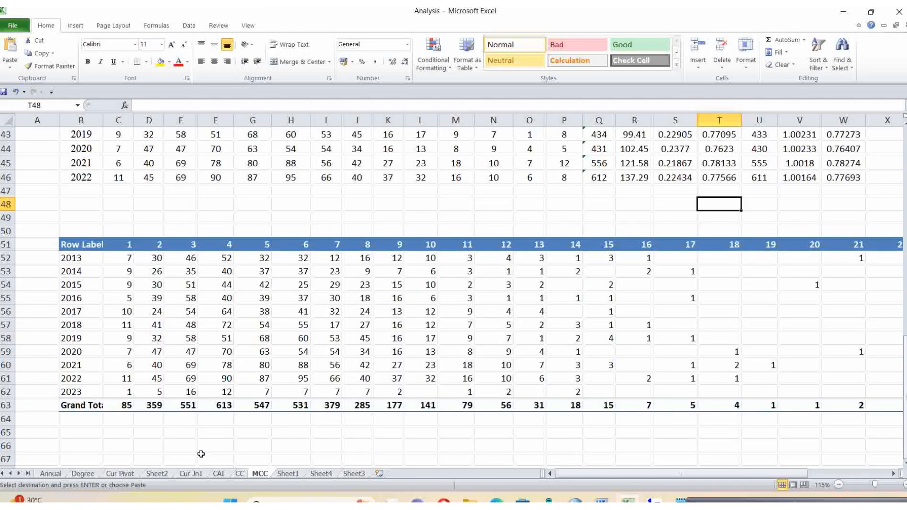
scroll(93, 461, down, 1)
click(65, 418)
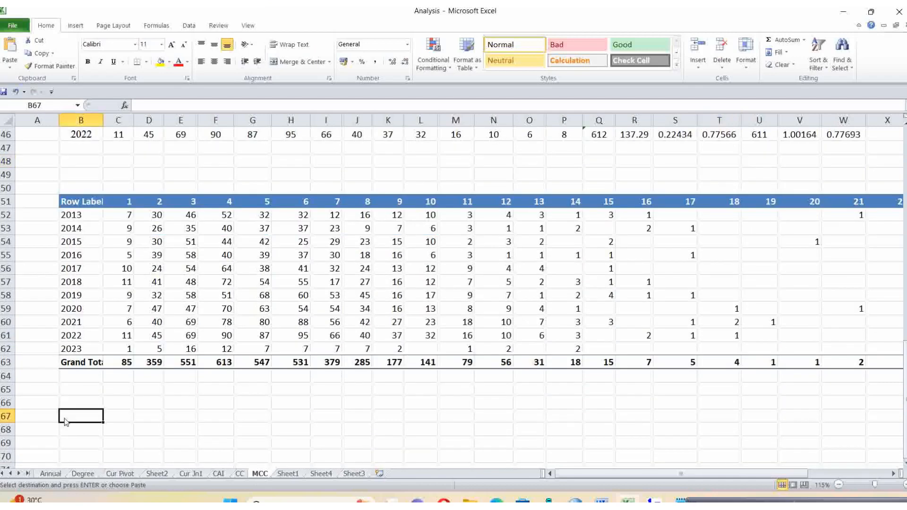
key(ctrl+v)
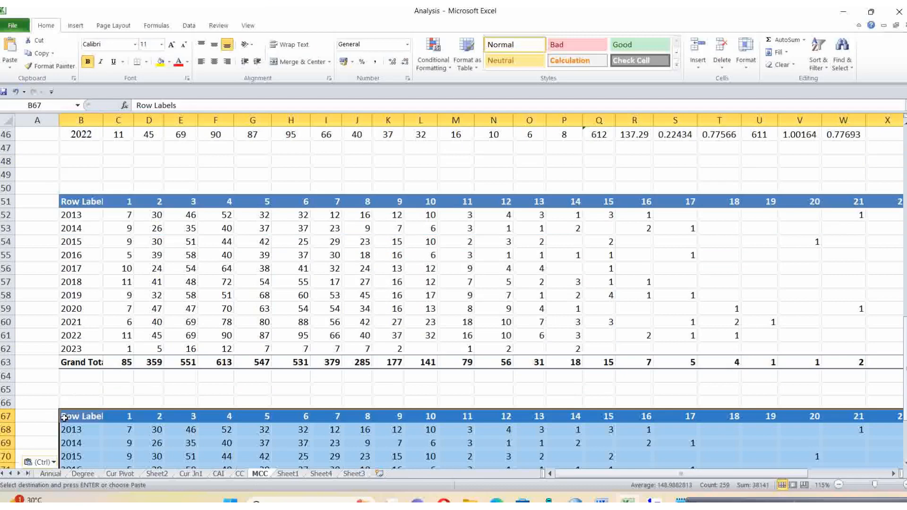
click(79, 392)
Compare the yearly author-count table in B36:Q46 with the pivot data beneath it, including how counts above thirteen authors are grouped.
scroll(79, 395, up, 5)
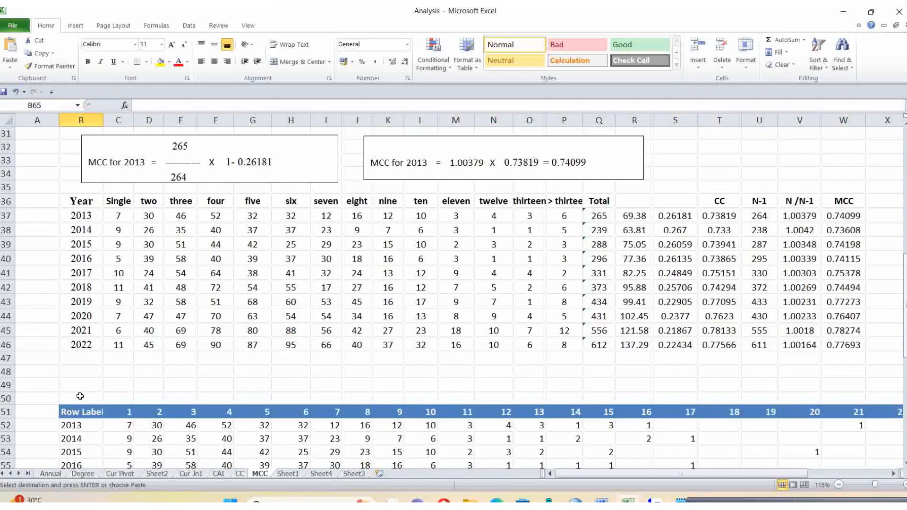
scroll(80, 395, down, 1)
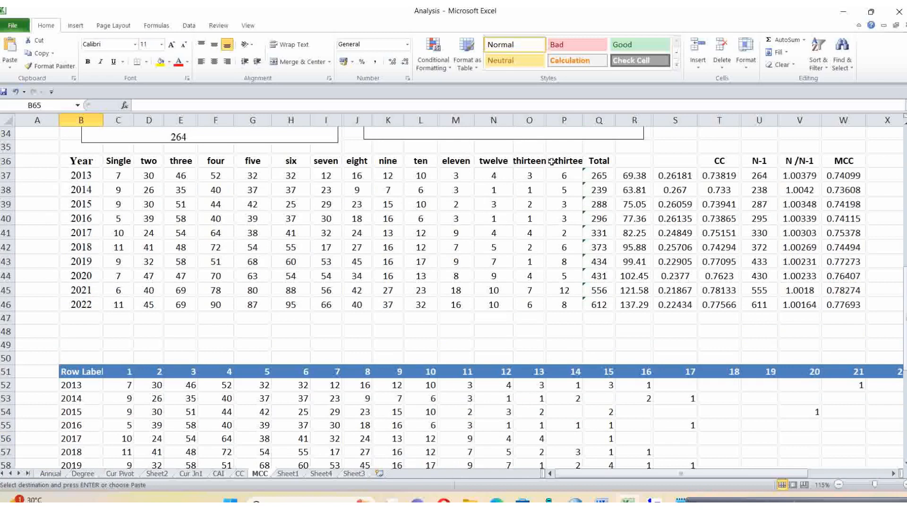
click(527, 173)
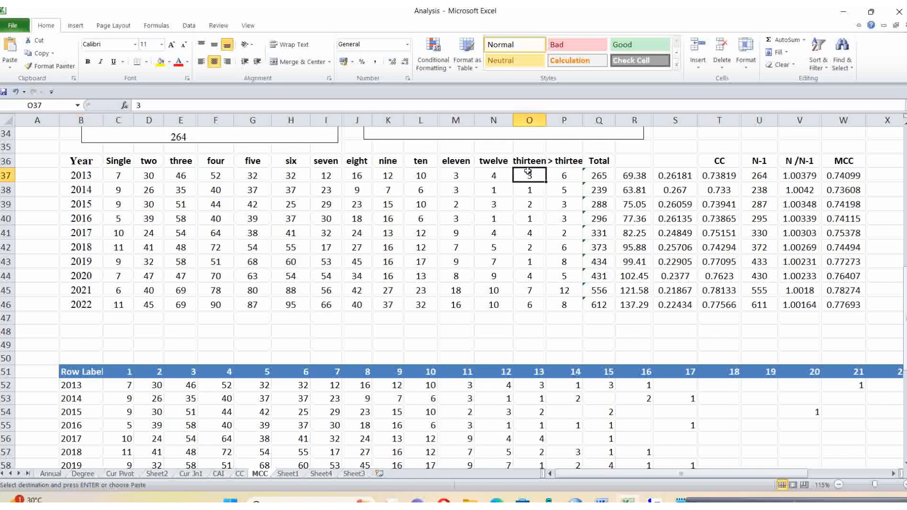
click(568, 164)
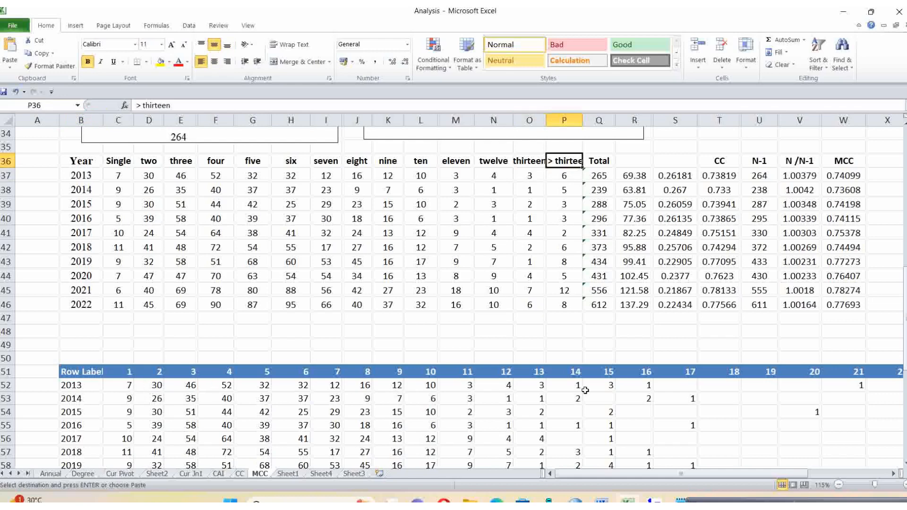
click(539, 386)
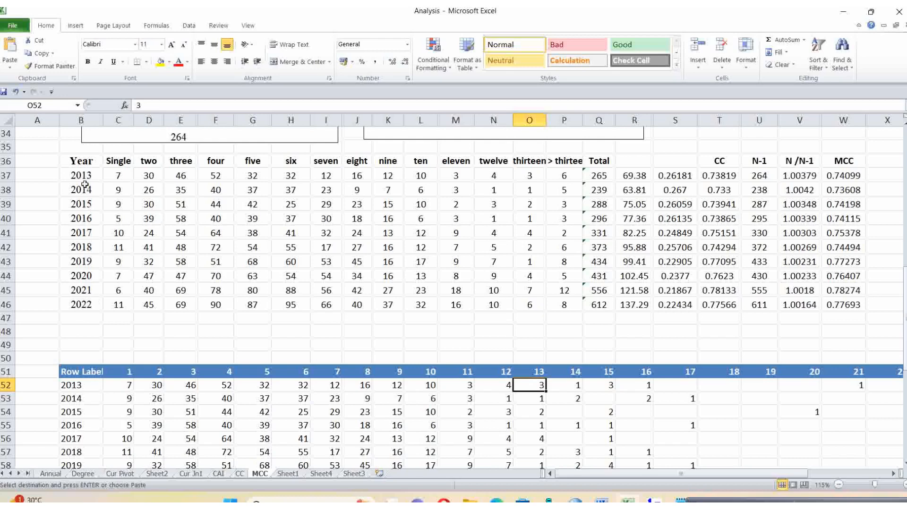
scroll(92, 220, up, 1)
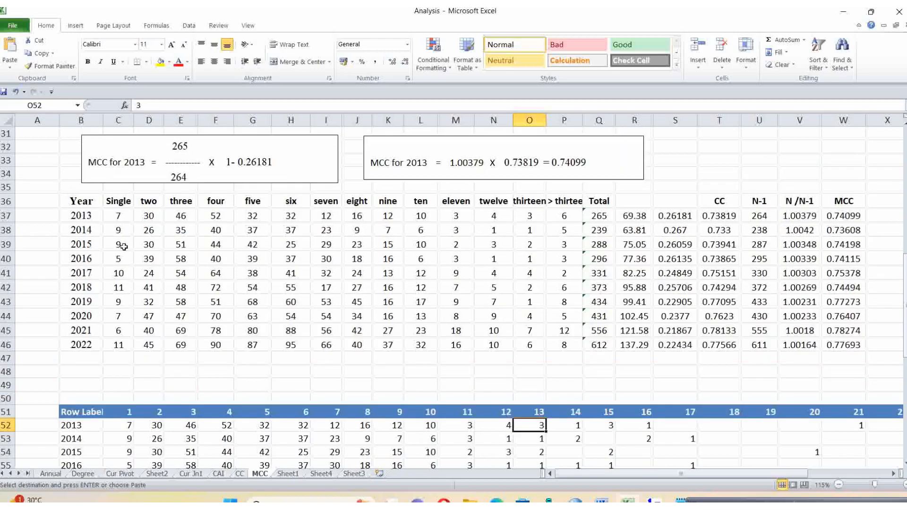
click(81, 205)
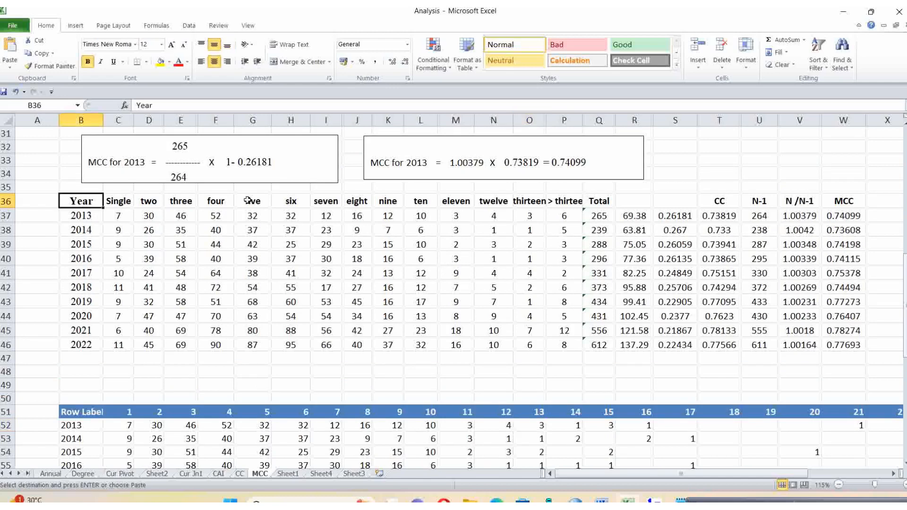
shift+click(599, 344)
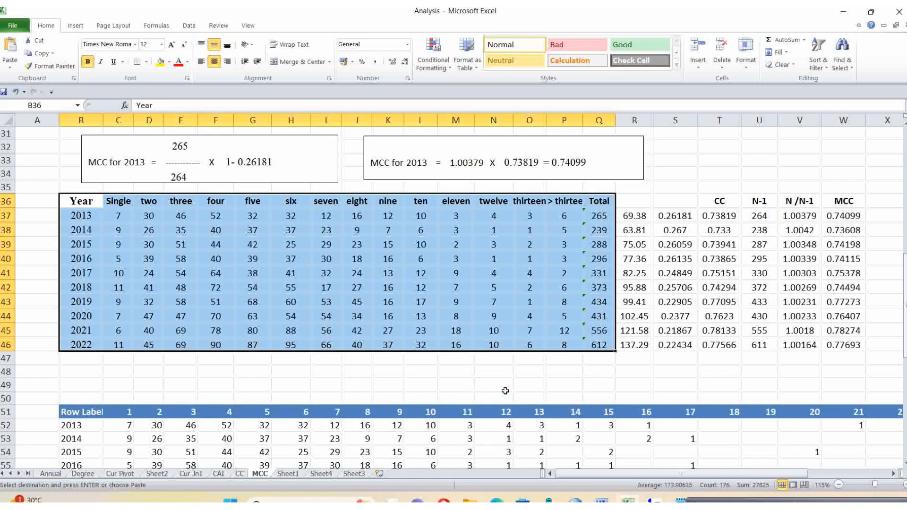
click(480, 375)
Review the MCC formula and its worked example for 2013 against the total in Q37 and the weighted author sum in R37.
scroll(481, 378, up, 10)
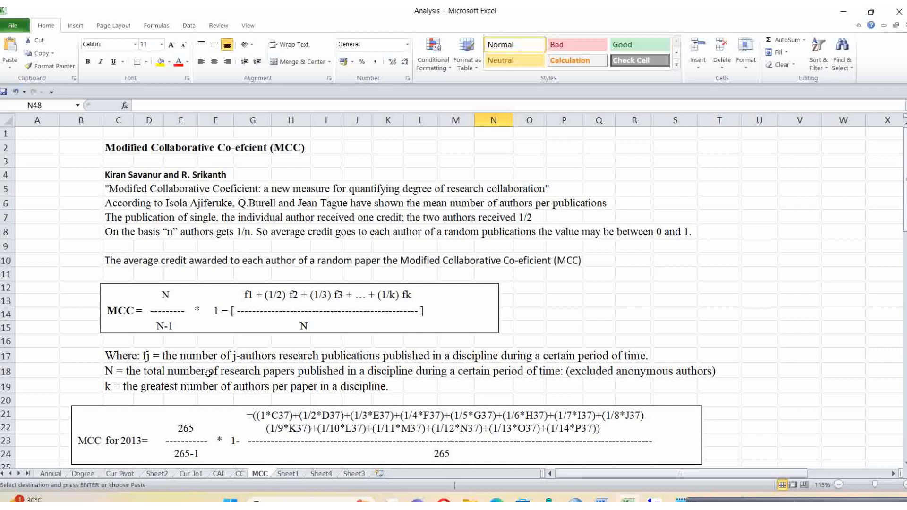
scroll(208, 373, down, 2)
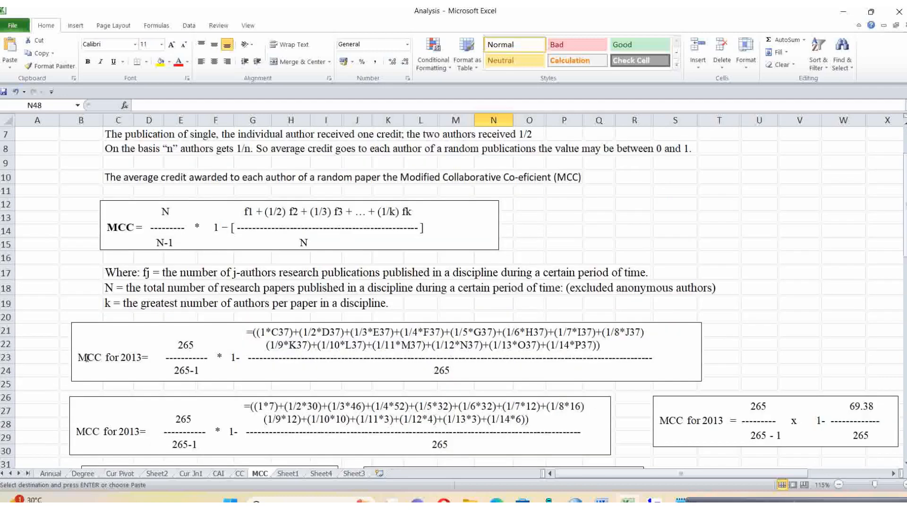
scroll(193, 376, down, 4)
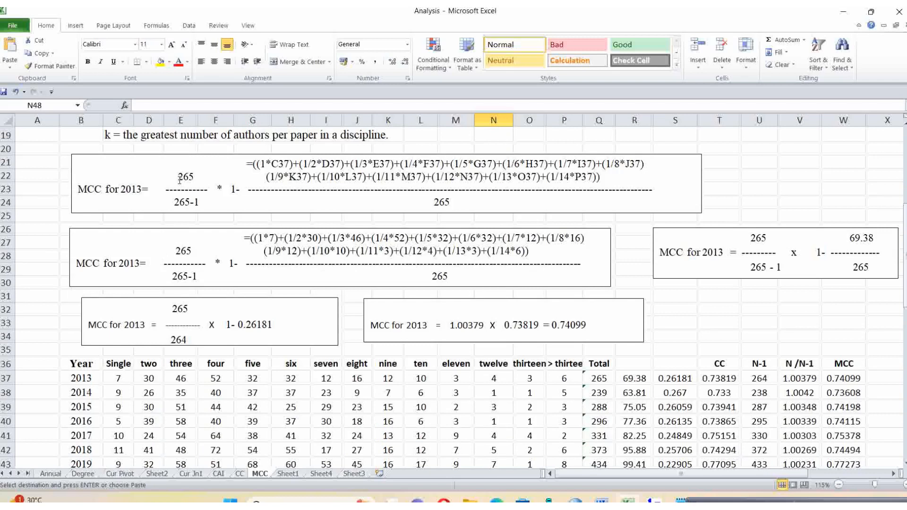
click(596, 384)
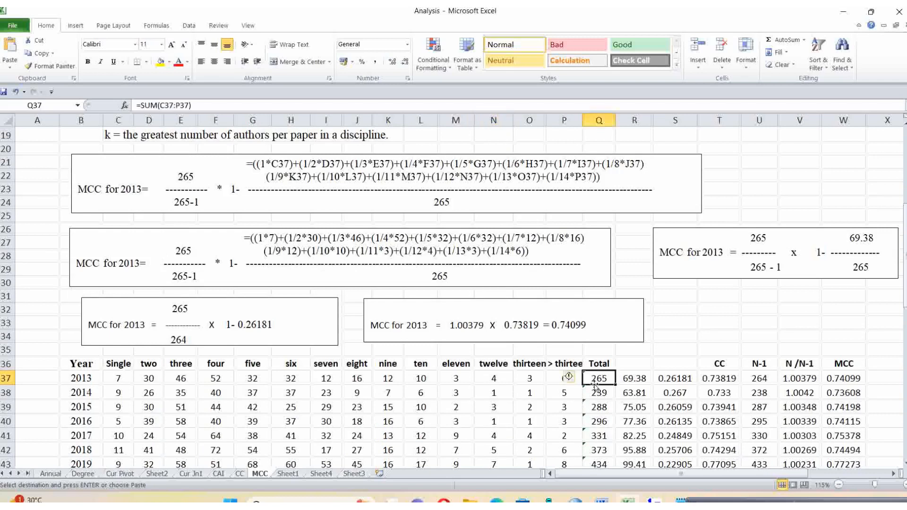
click(119, 204)
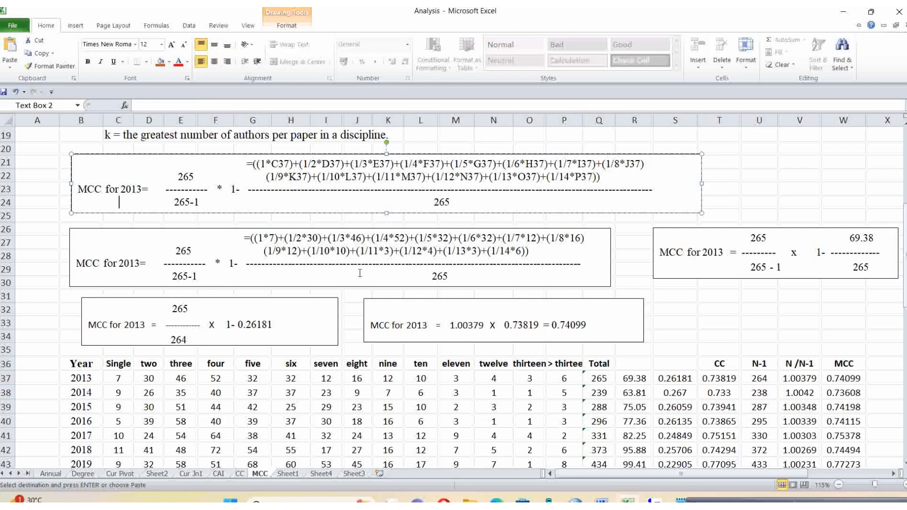
click(600, 378)
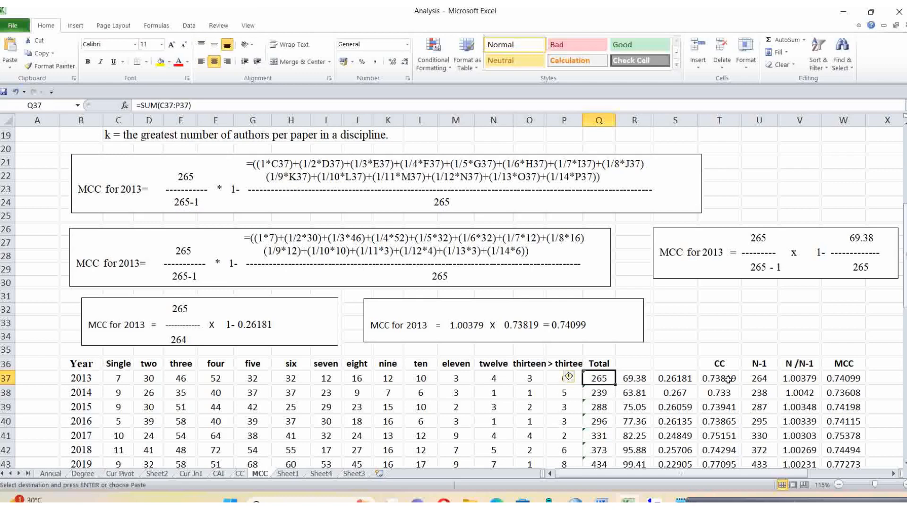
click(631, 380)
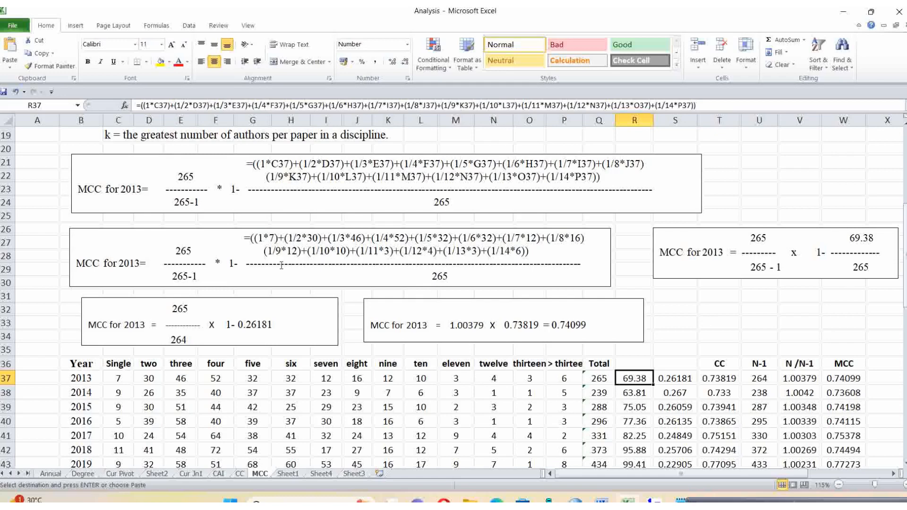
drag(243, 236, 531, 252)
click(338, 255)
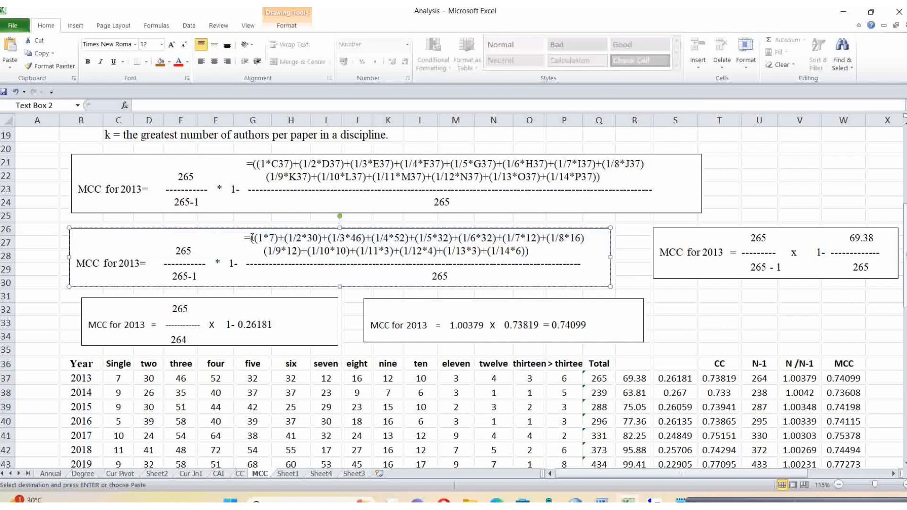
drag(244, 236, 515, 252)
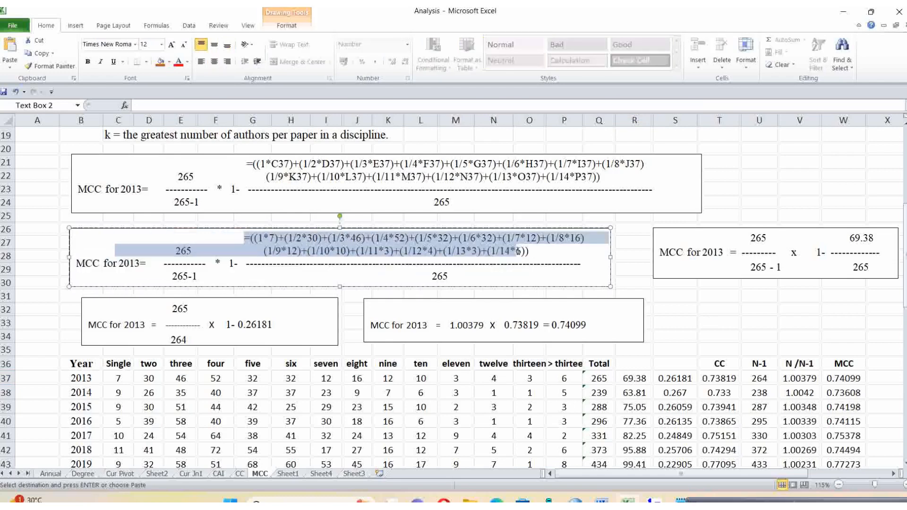
click(391, 263)
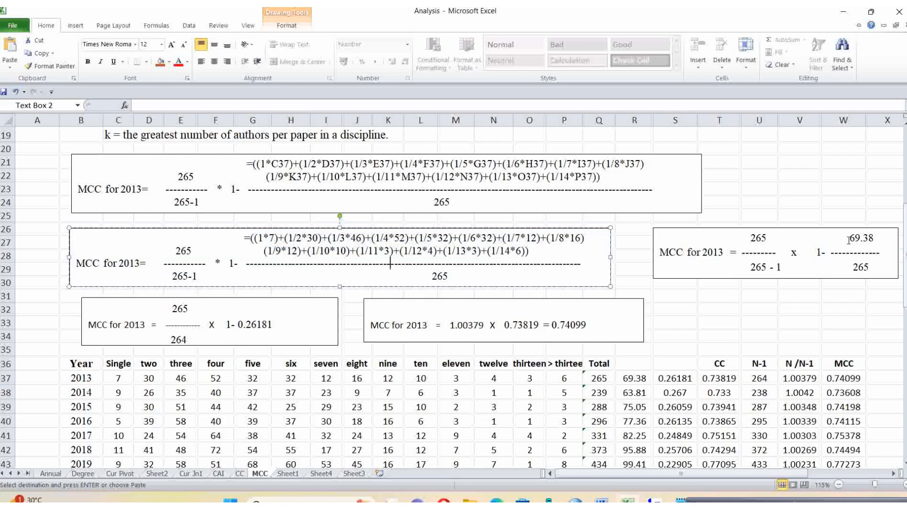
click(640, 376)
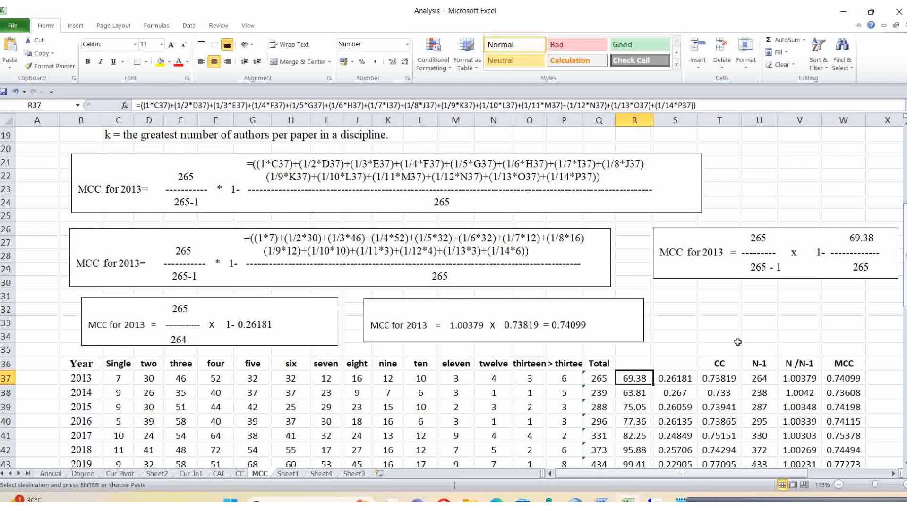
Examine how the 2013 ratio in S37 divides the weighted author sum in R37 by the total in Q37, comparing it with the worked example.
click(679, 379)
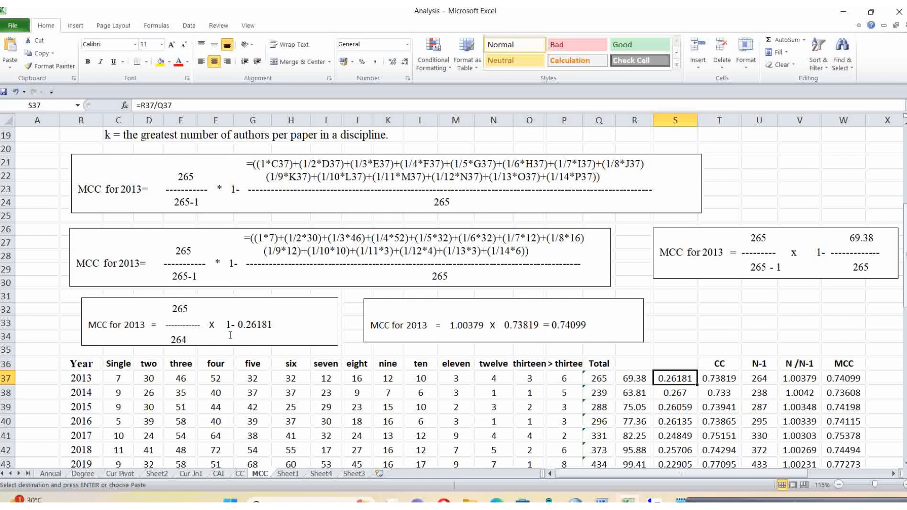
scroll(230, 335, down, 1)
scroll(256, 295, down, 1)
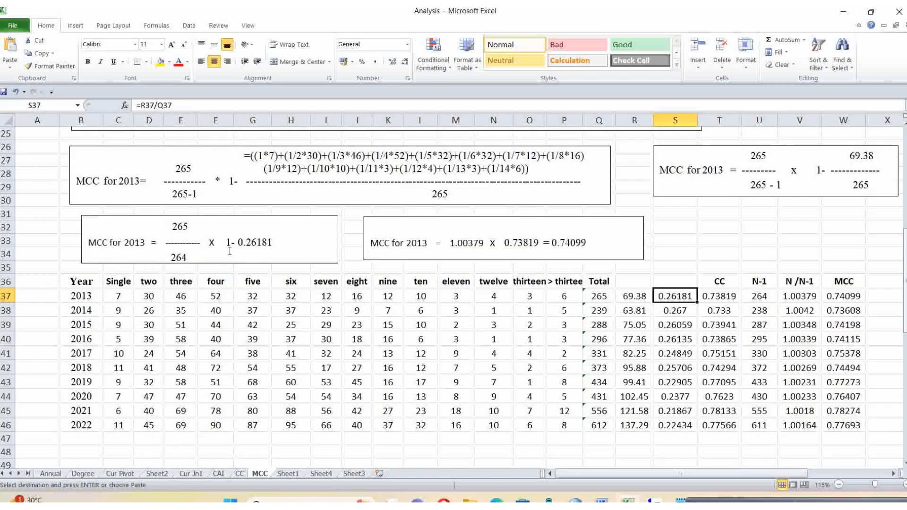
drag(238, 243, 273, 244)
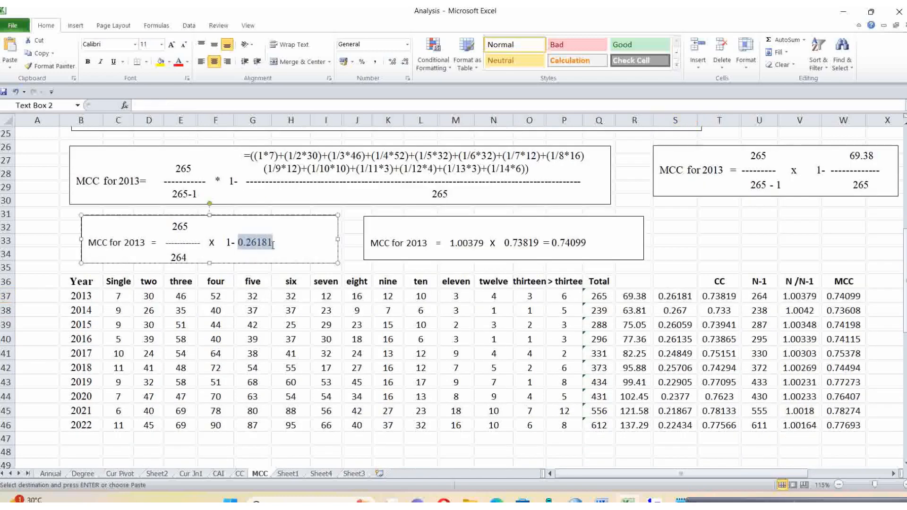
click(851, 156)
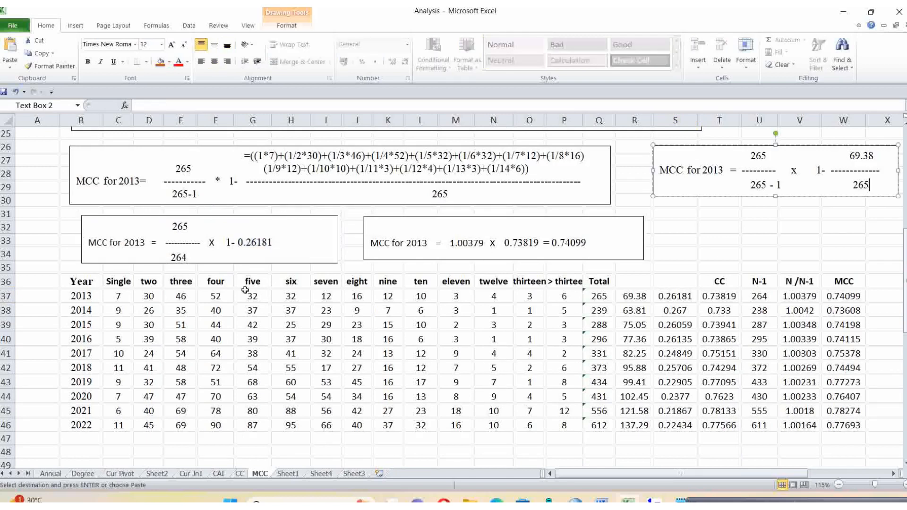
click(677, 296)
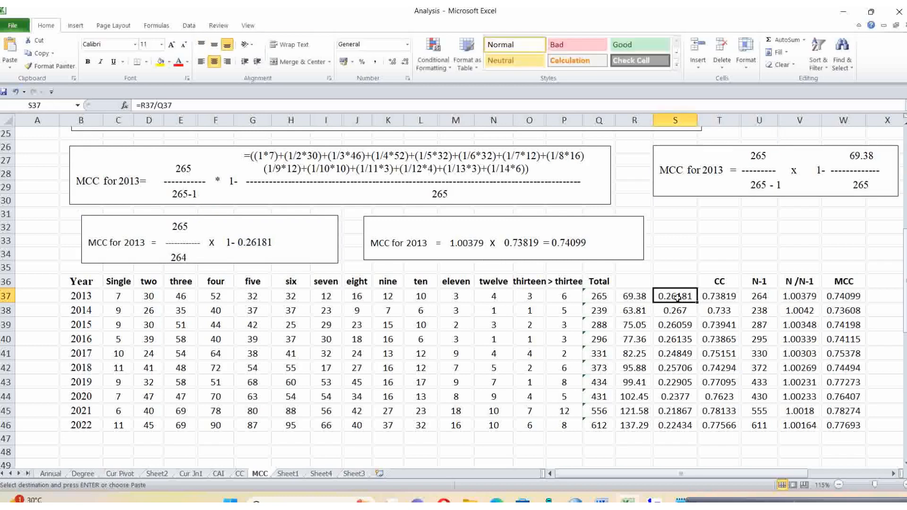
click(616, 297)
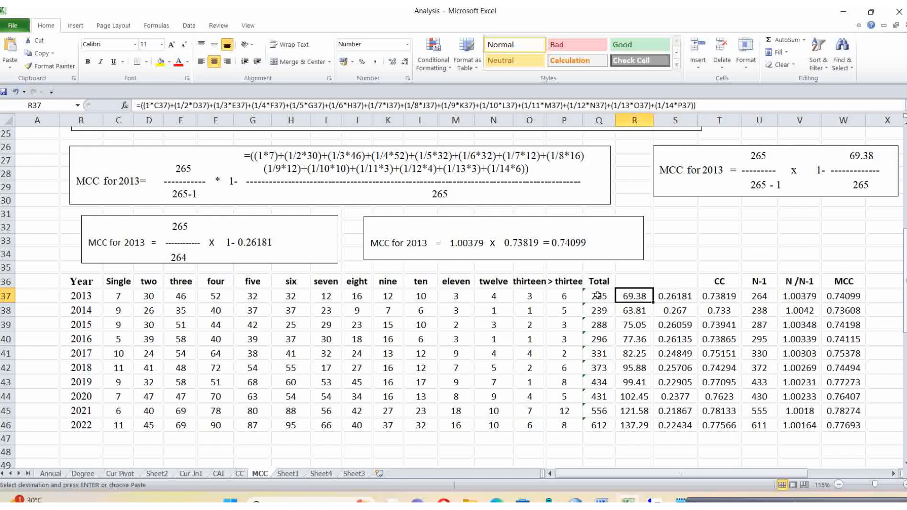
click(673, 296)
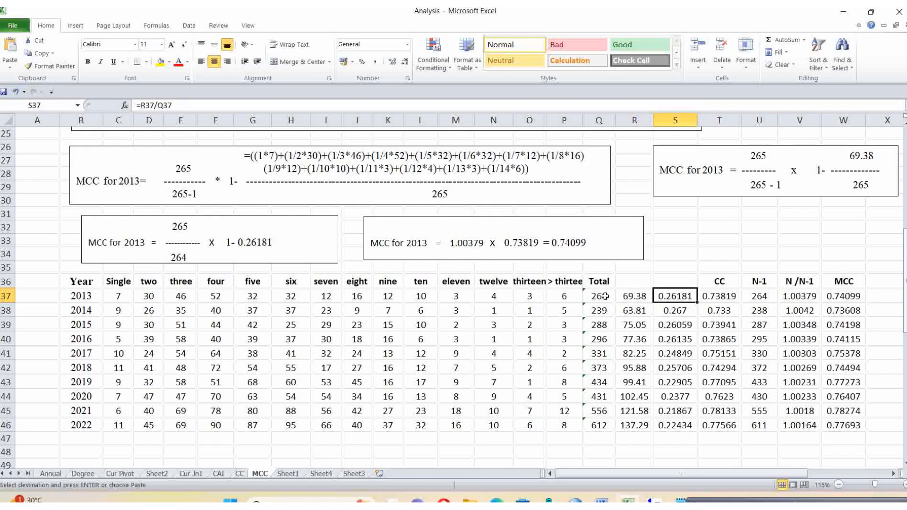
click(604, 296)
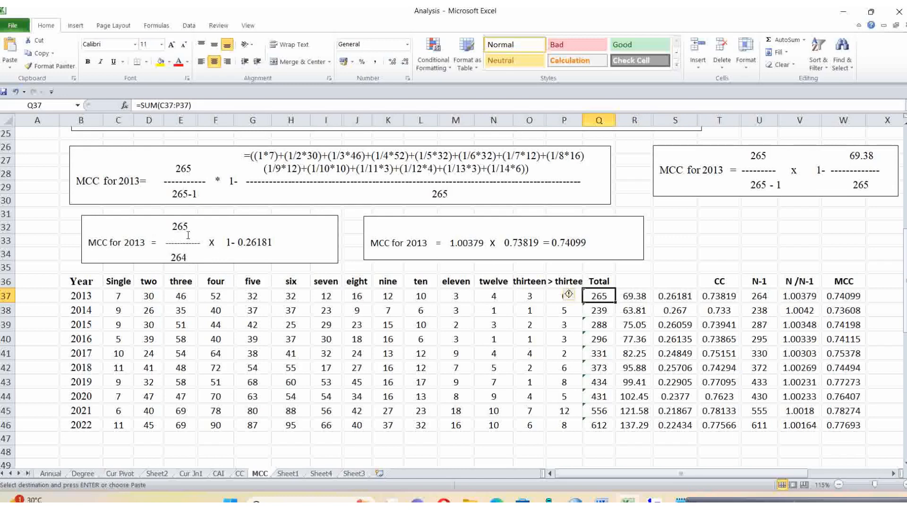
Review the 2013 formulas for CC in T37, N-1 in U37 and N/N-1 in V37 against the worked example and the total in Q37.
double_click(452, 243)
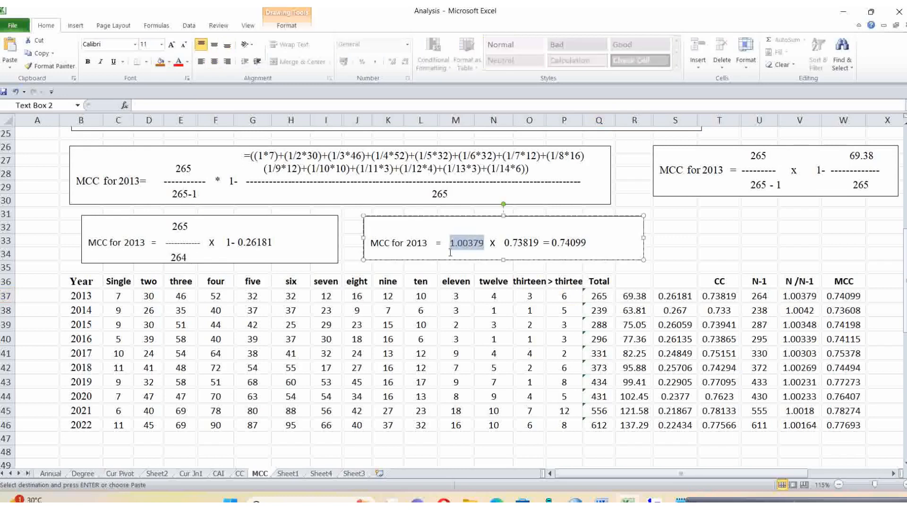
click(762, 294)
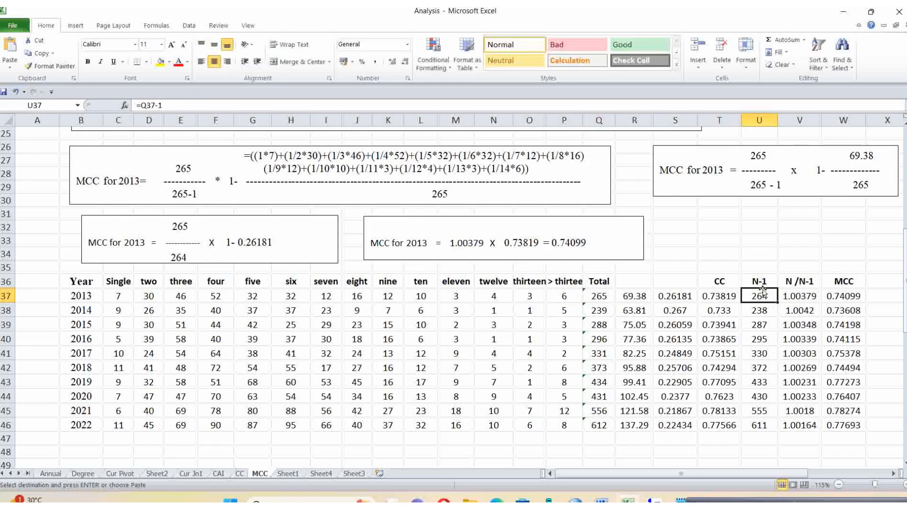
click(761, 283)
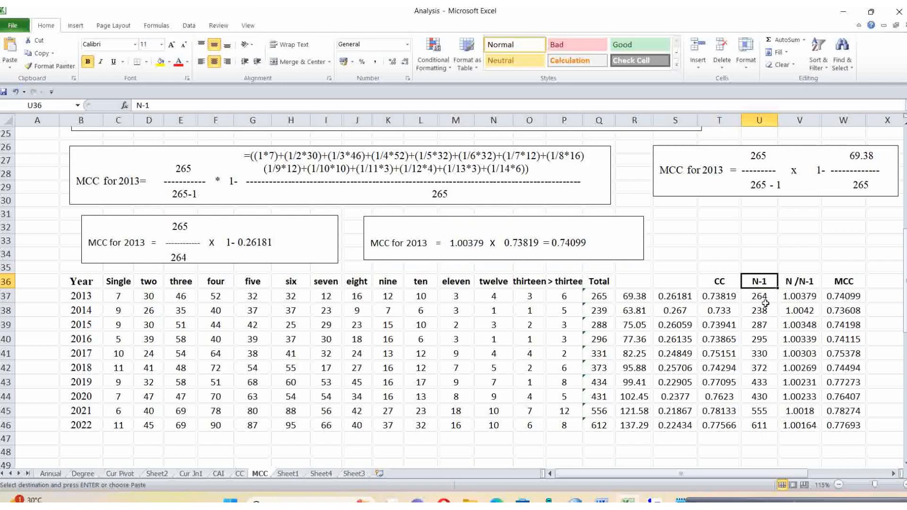
click(598, 298)
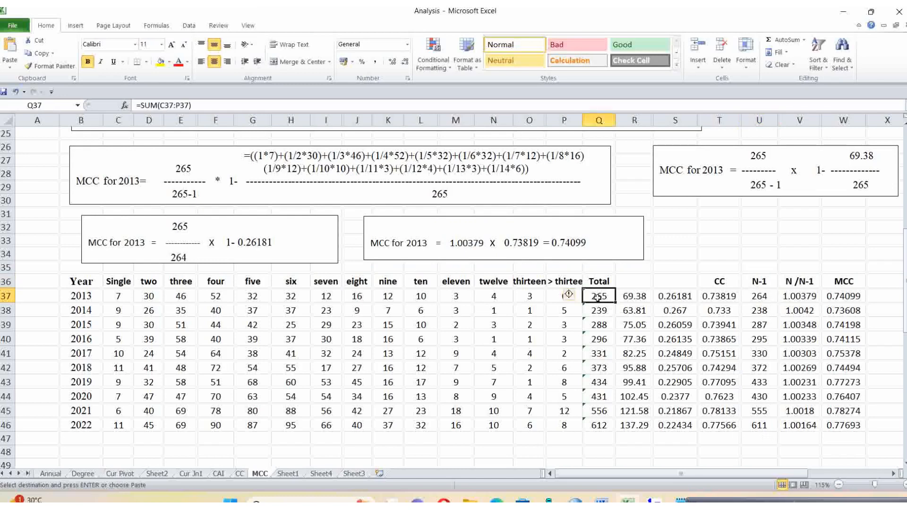
click(763, 295)
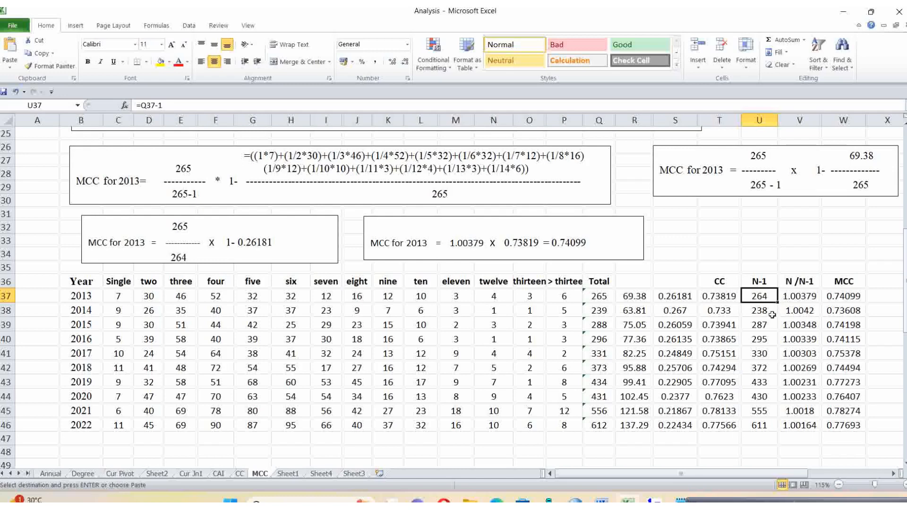
click(711, 299)
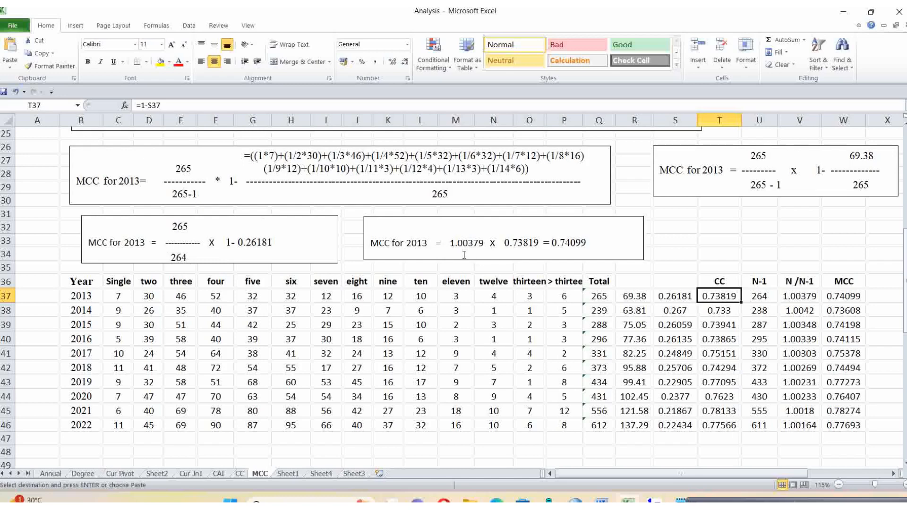
click(763, 297)
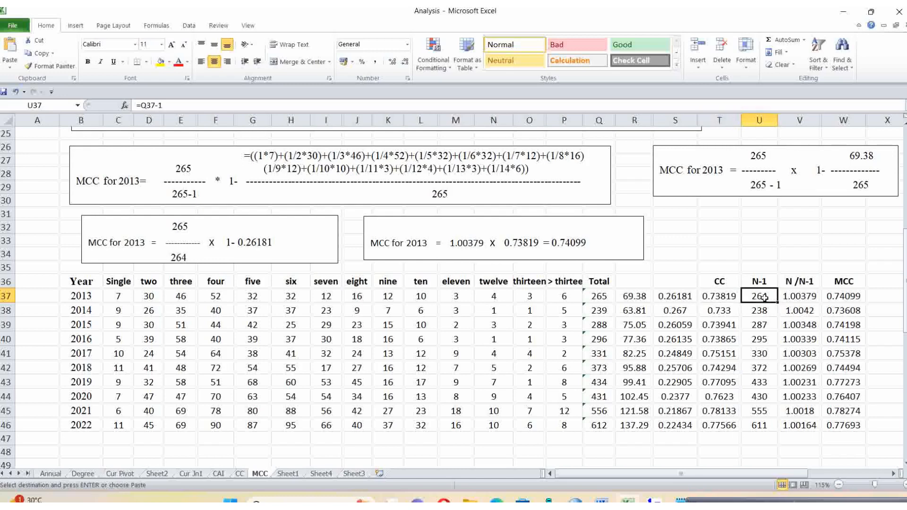
click(797, 297)
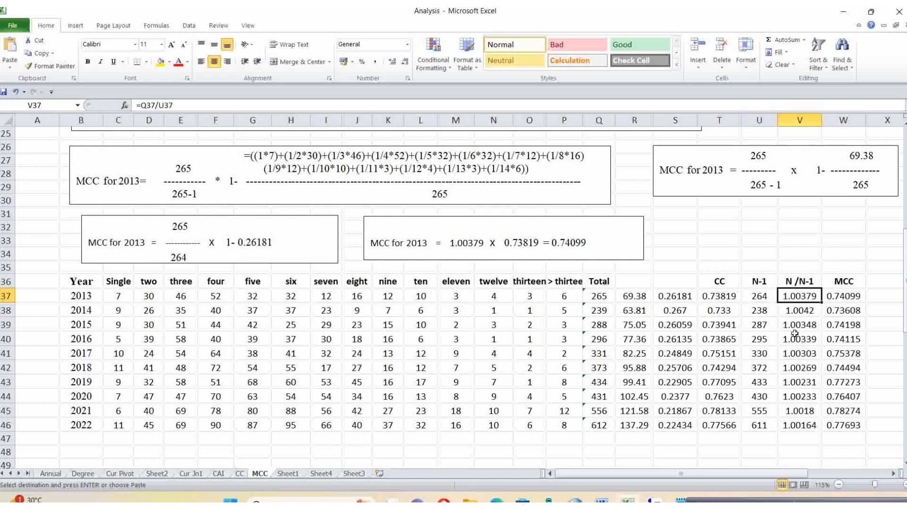
Change the total column's header in Q36 to "Total (N)".
click(597, 282)
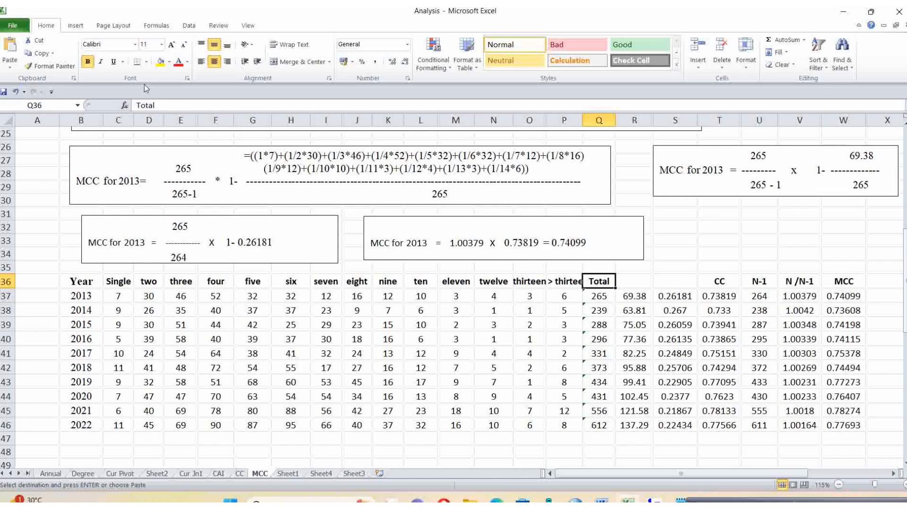
click(169, 106)
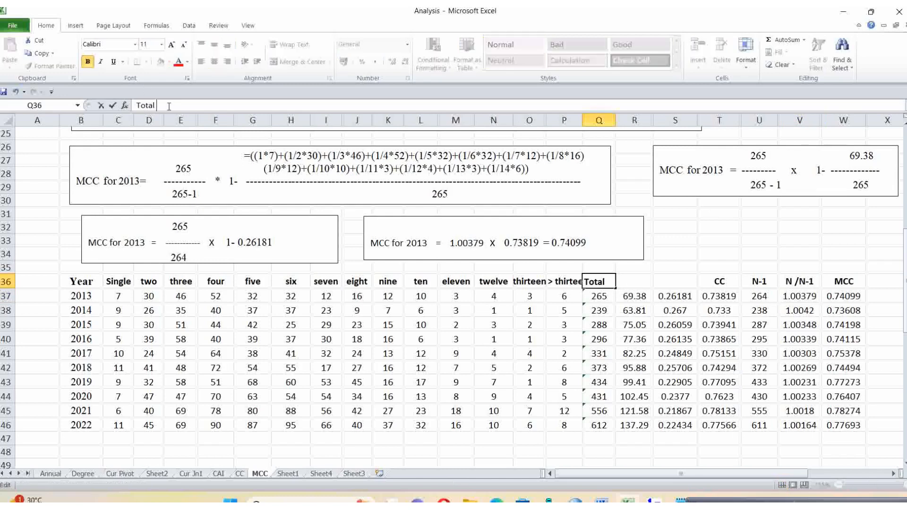
text((N))
click(665, 263)
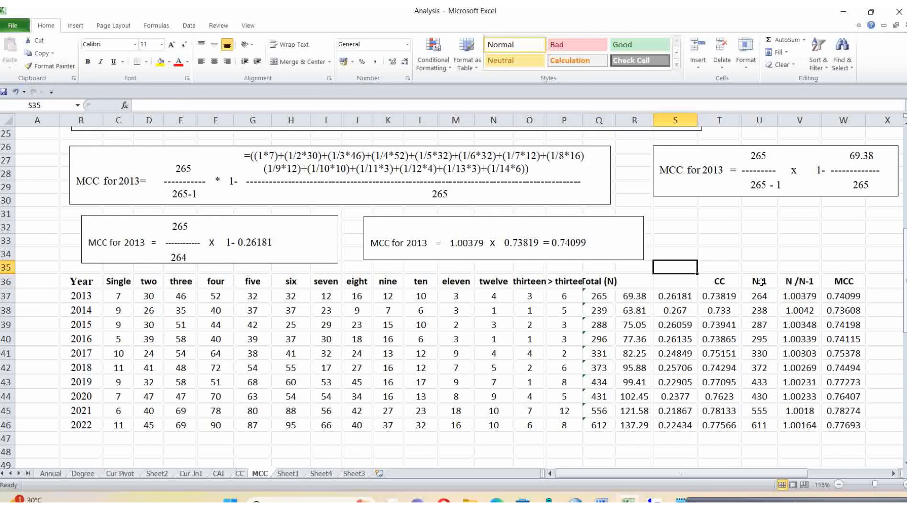
Examine how the 2013 MCC in W37 multiplies N/N-1 in V37 by CC in T37, comparing it with the general MCC formula.
click(797, 295)
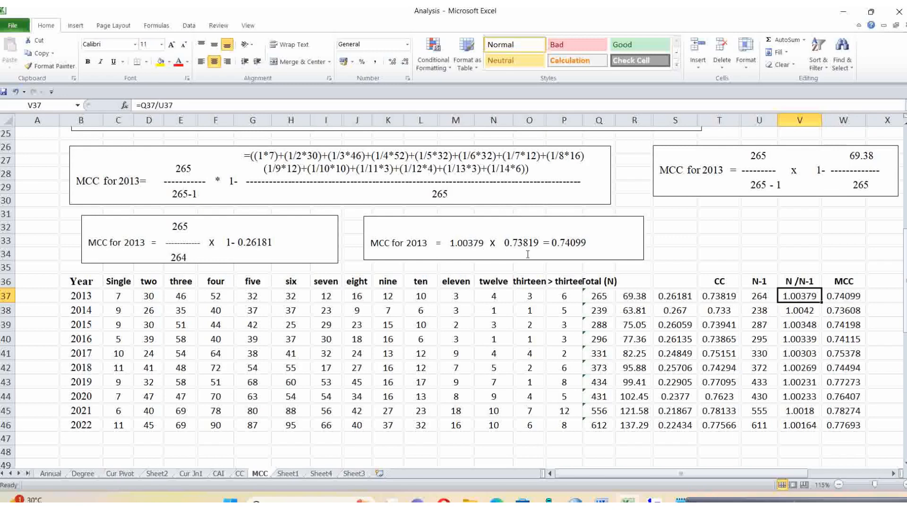
scroll(529, 254, up, 1)
scroll(529, 254, down, 2)
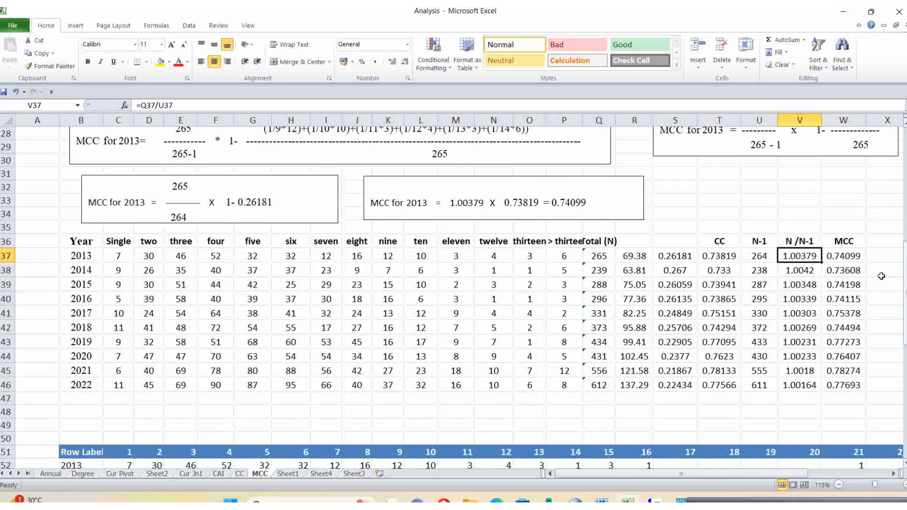
click(848, 256)
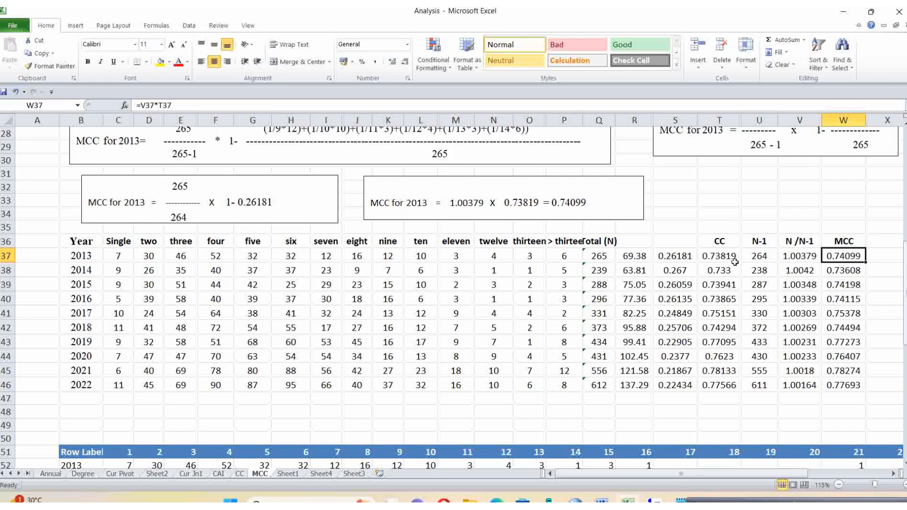
scroll(696, 365, up, 9)
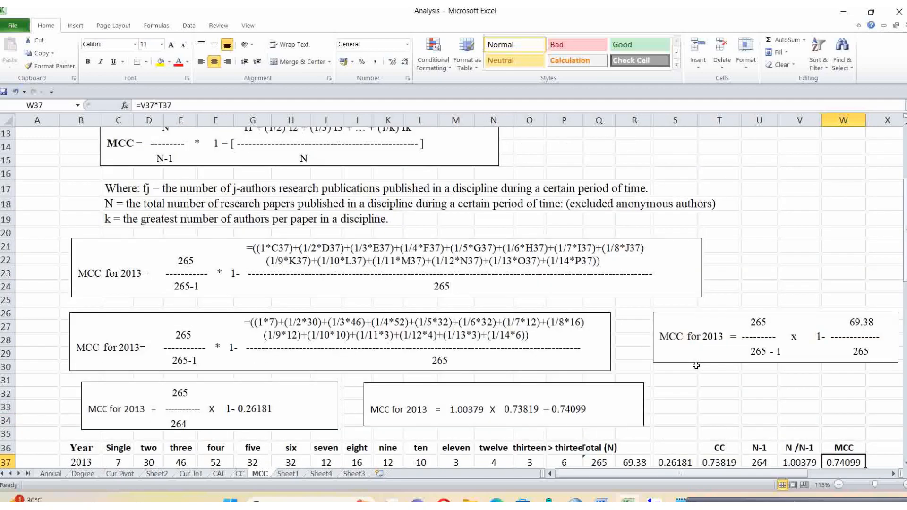